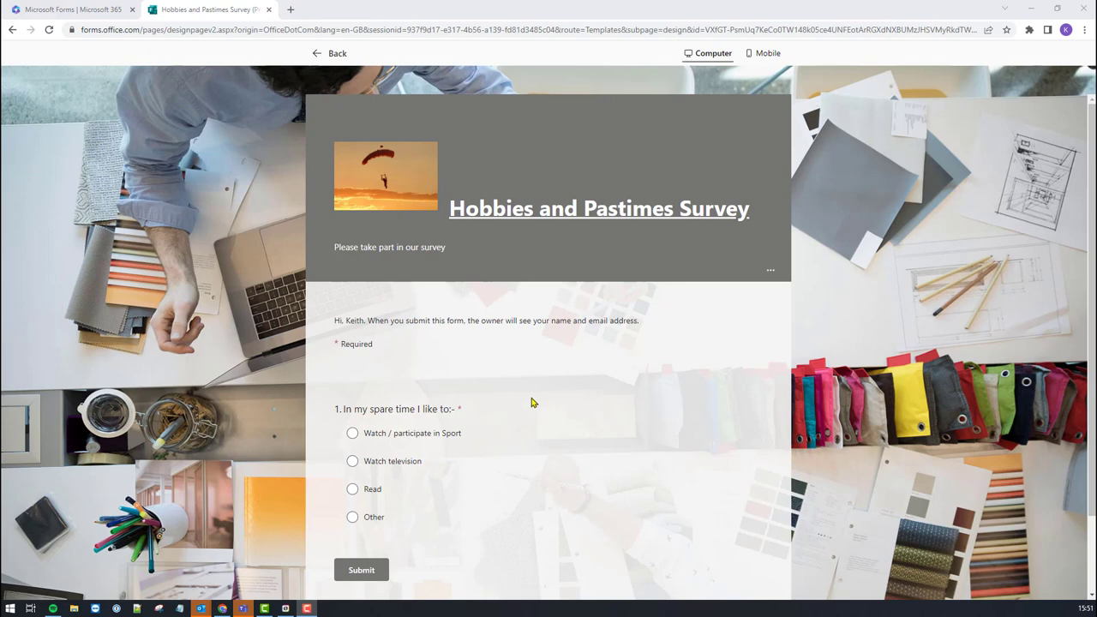
Answer the previewed survey with Read as the spare-time activity and Sci Fi as the type of book.
scroll(531, 403, down, 1)
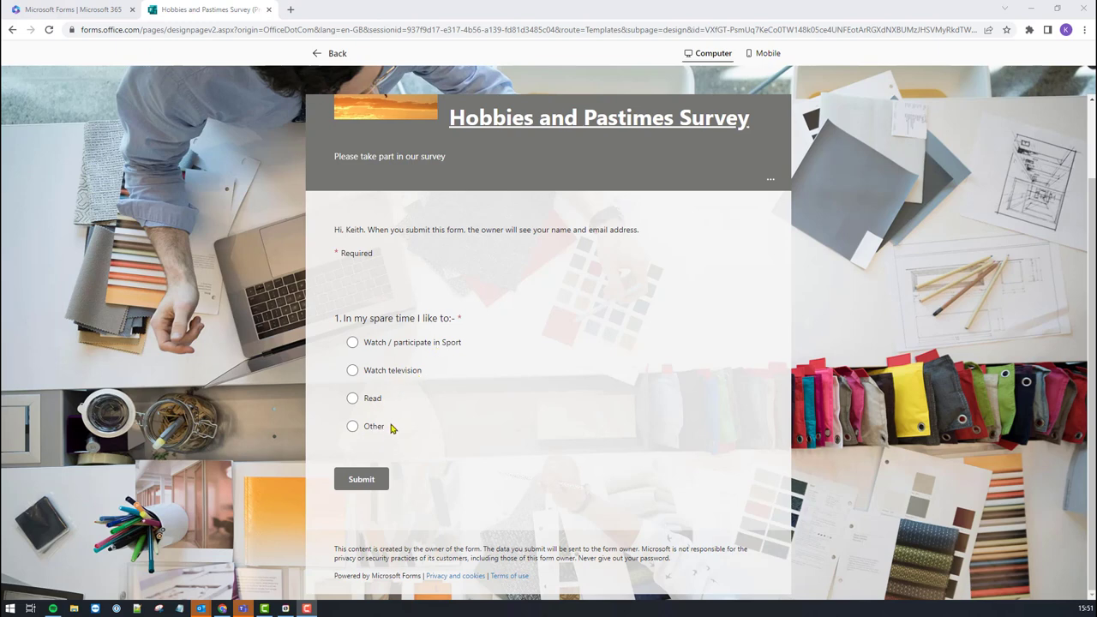
click(354, 399)
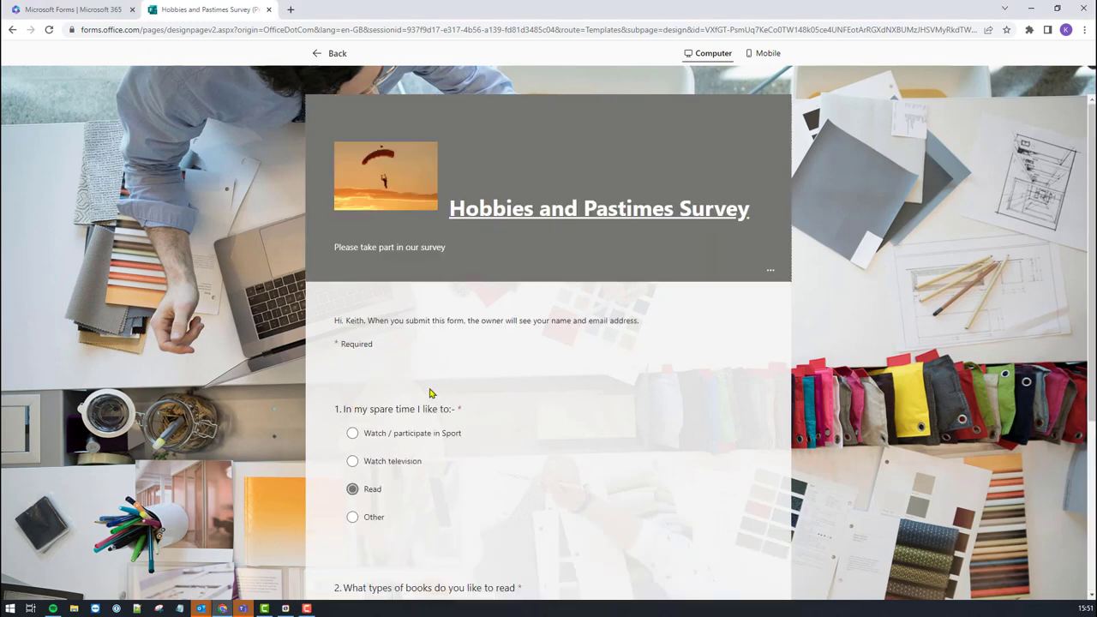
scroll(395, 360, down, 1)
scroll(527, 424, down, 1)
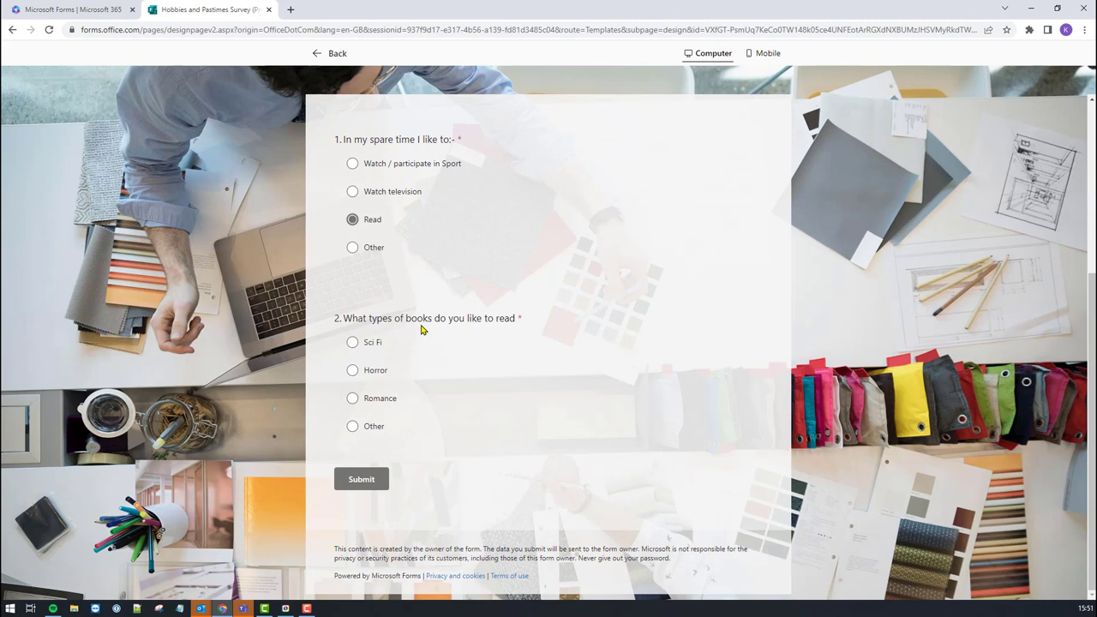
click(353, 343)
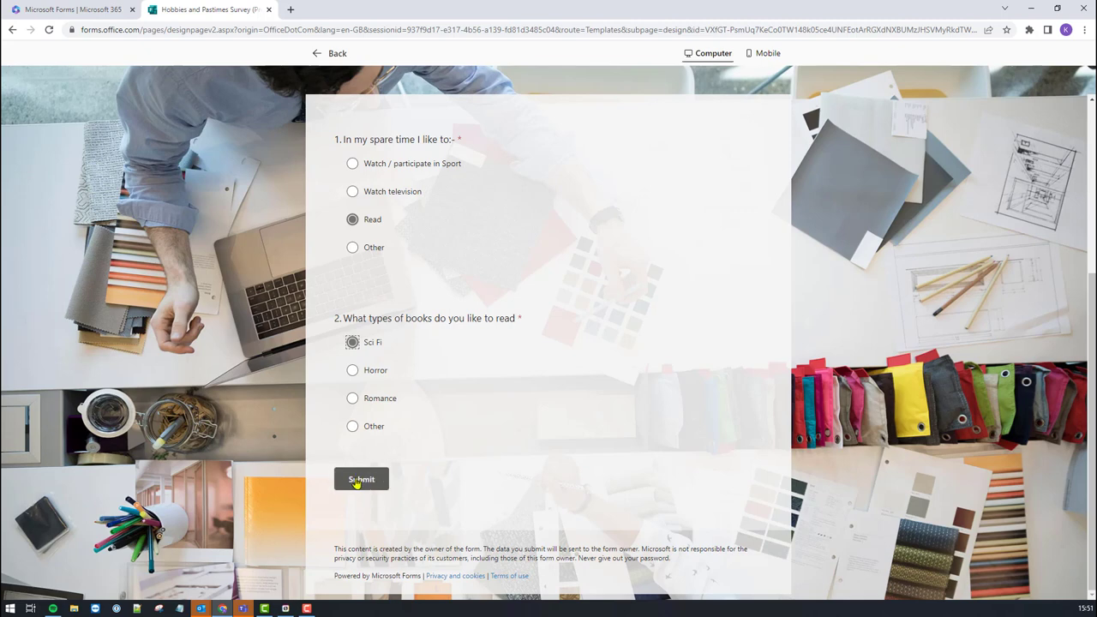
Change the book type to Other, enter "Non fiction" as the preferred reading, and submit the previewed survey.
click(353, 427)
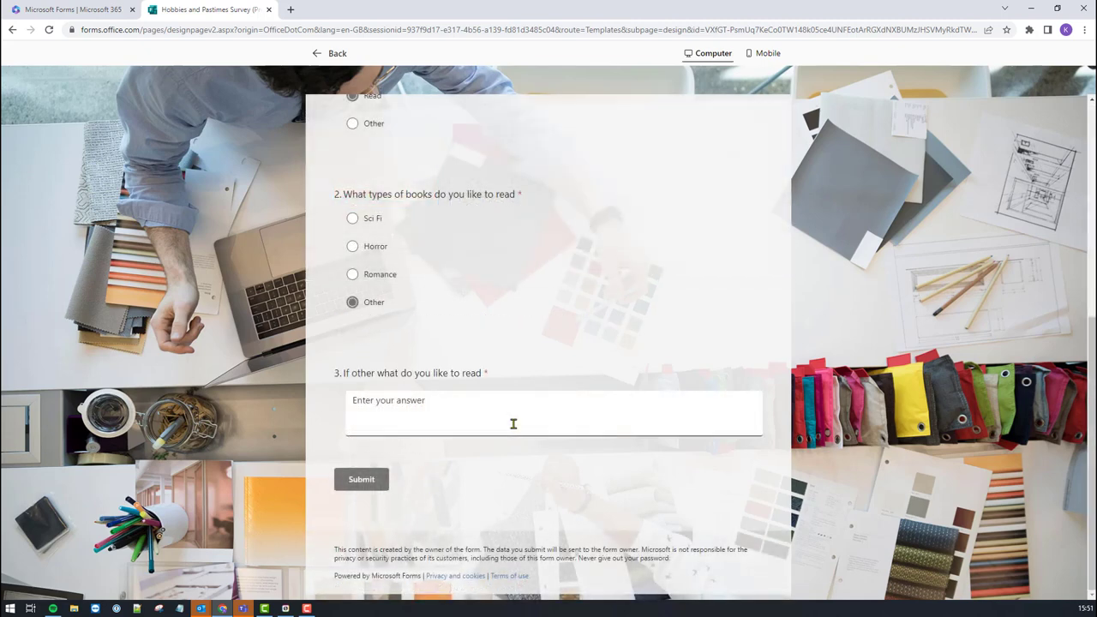
click(395, 404)
text(Non fiction)
click(362, 480)
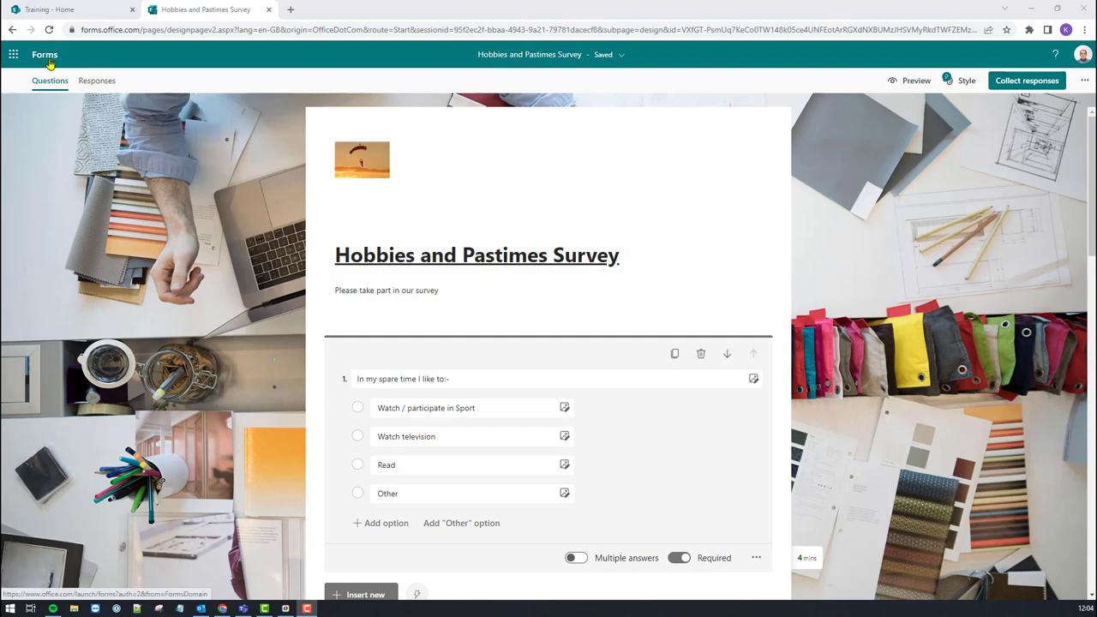
Review the spare-time question's answer options and the follow-up questions about sport in the form editor.
scroll(613, 295, down, 2)
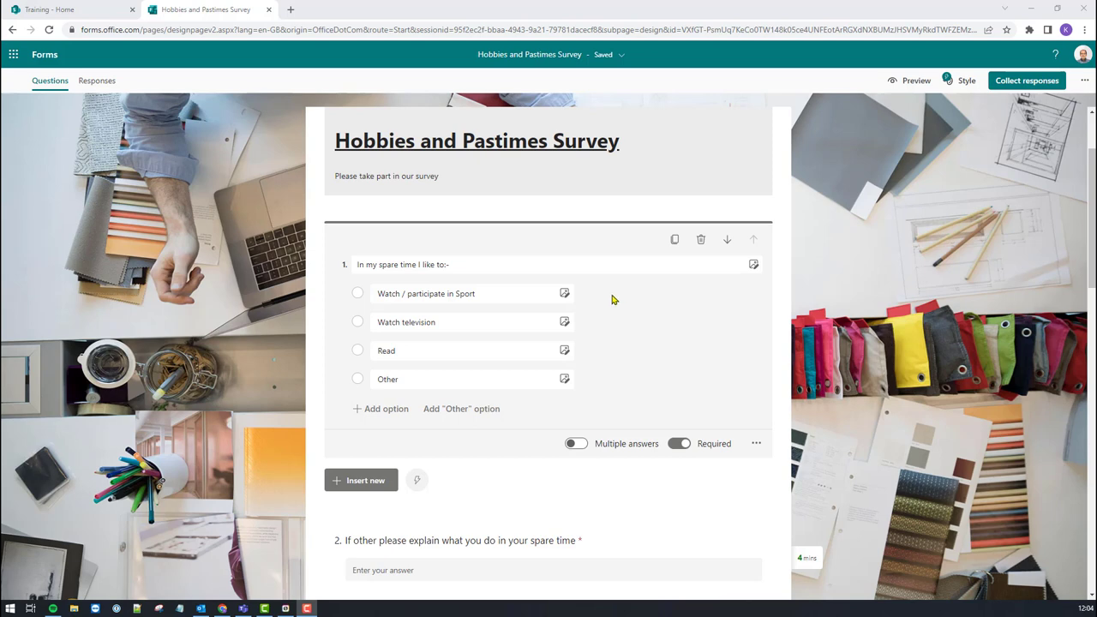
scroll(612, 300, down, 1)
click(479, 233)
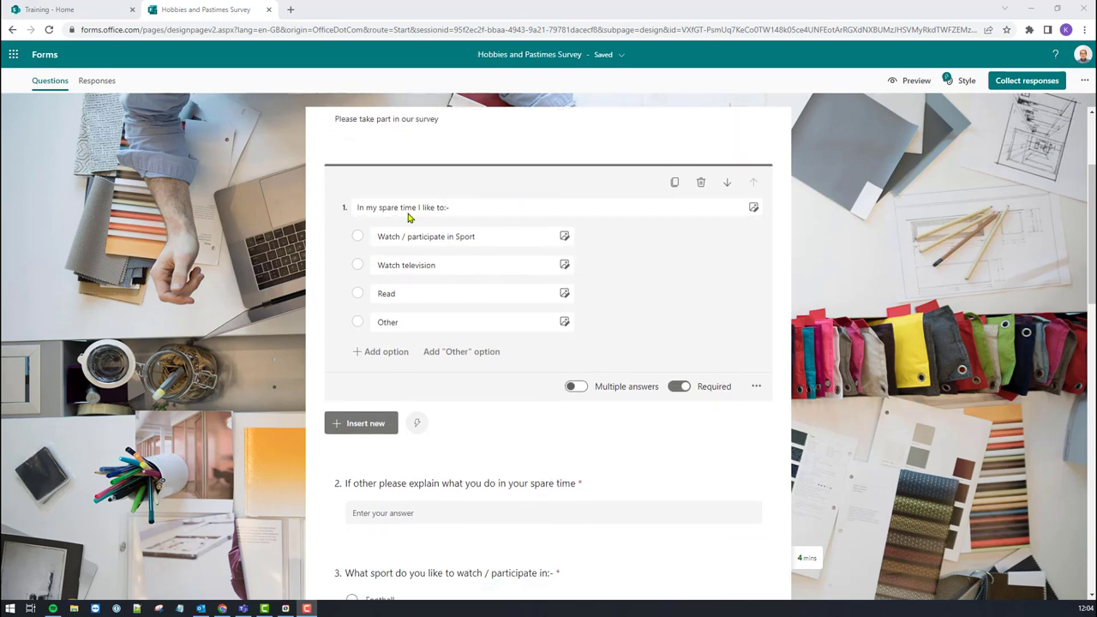
click(454, 210)
click(476, 238)
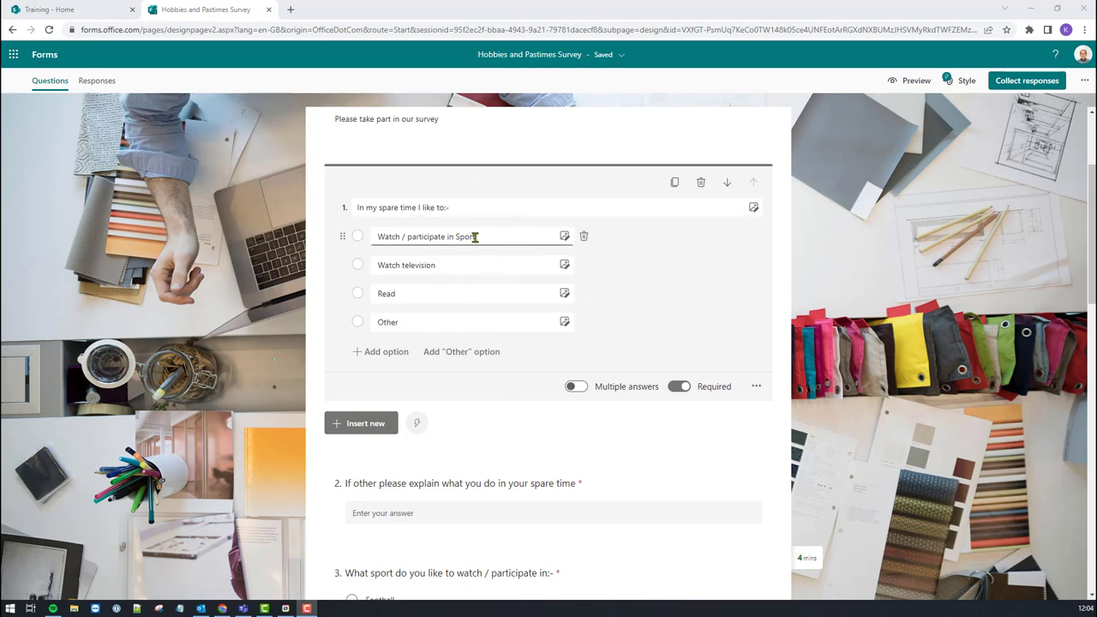
scroll(476, 237, down, 4)
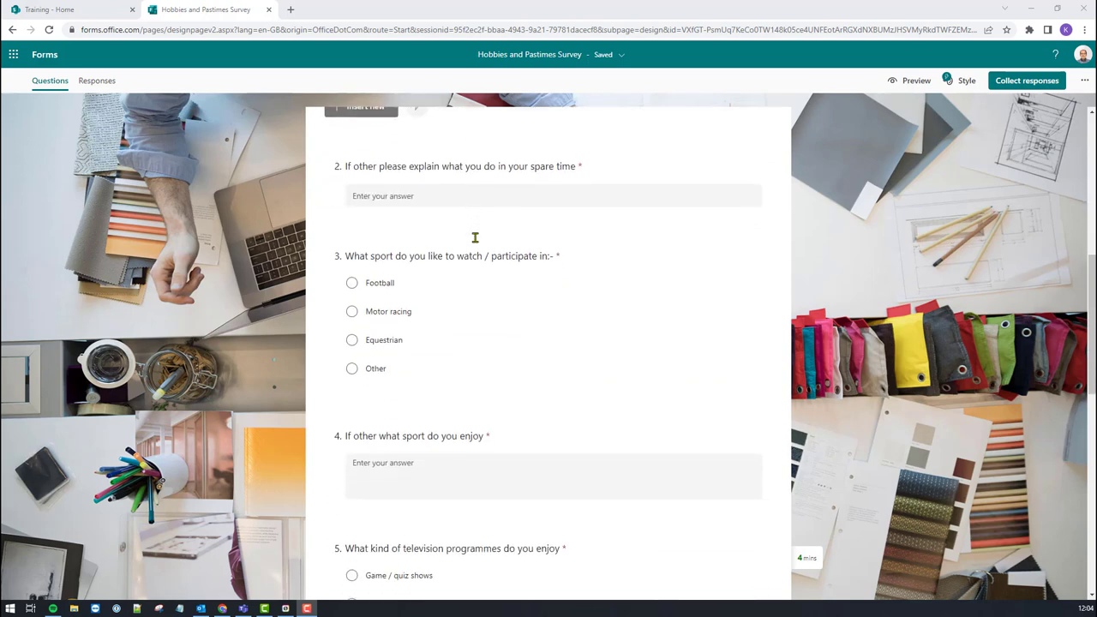
scroll(476, 238, down, 1)
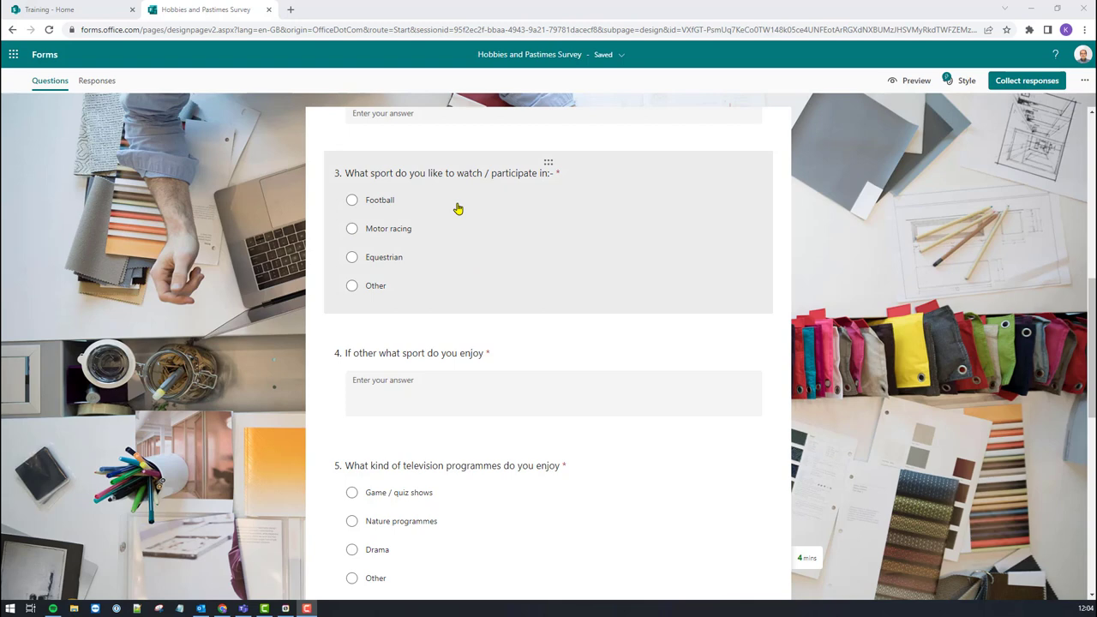
scroll(459, 208, up, 1)
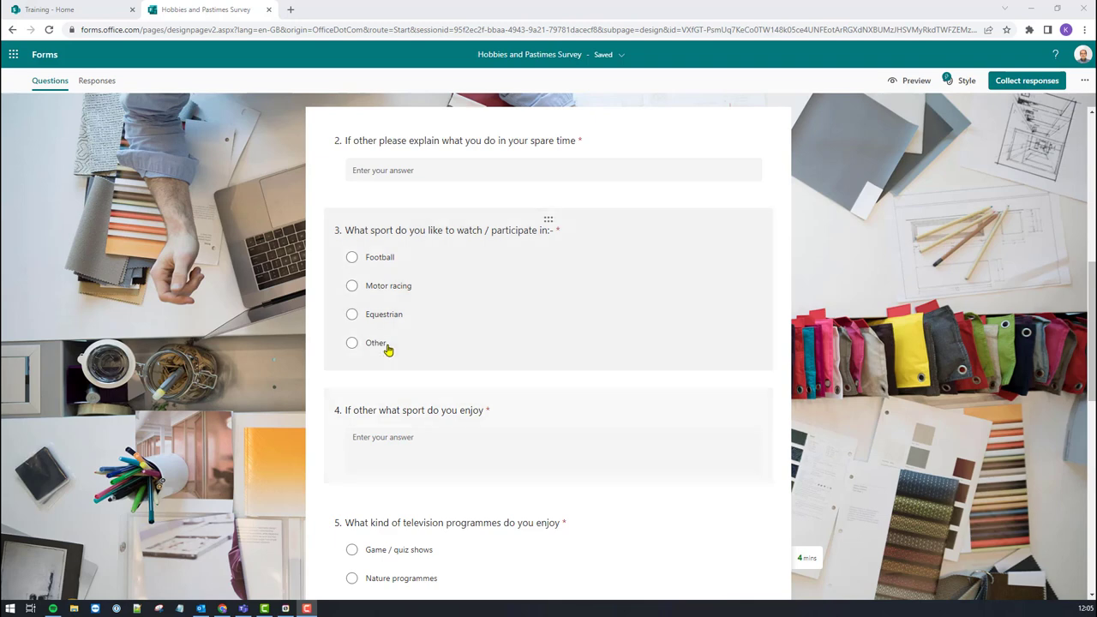
scroll(388, 351, down, 1)
scroll(391, 350, down, 1)
click(398, 329)
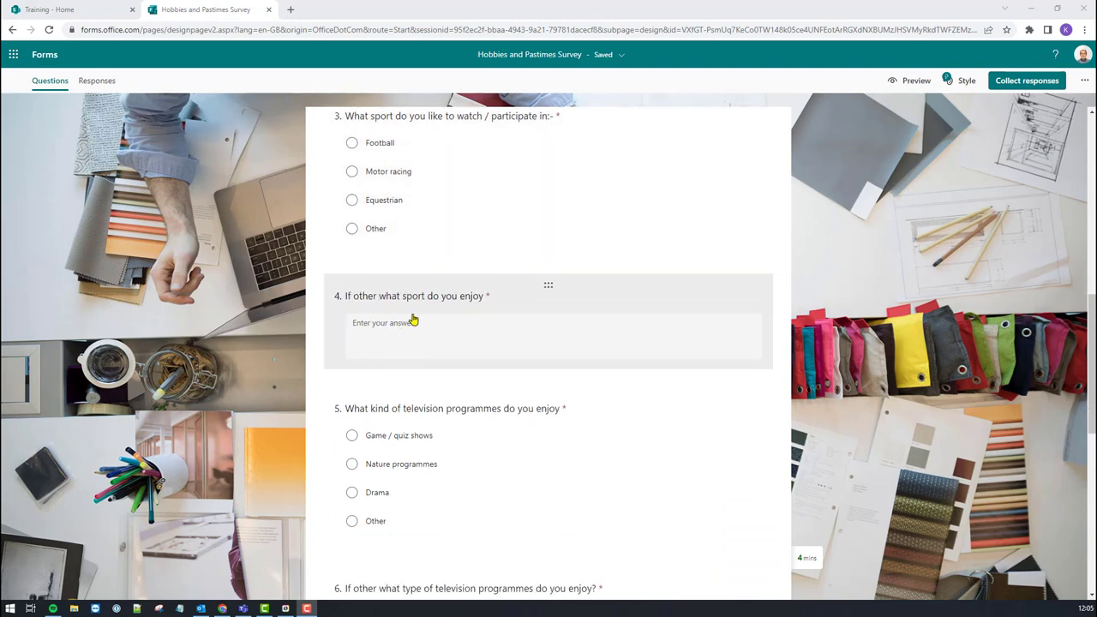
Compare the Watch television option in question 1 with the follow-up questions about television programmes.
scroll(413, 319, up, 8)
click(396, 270)
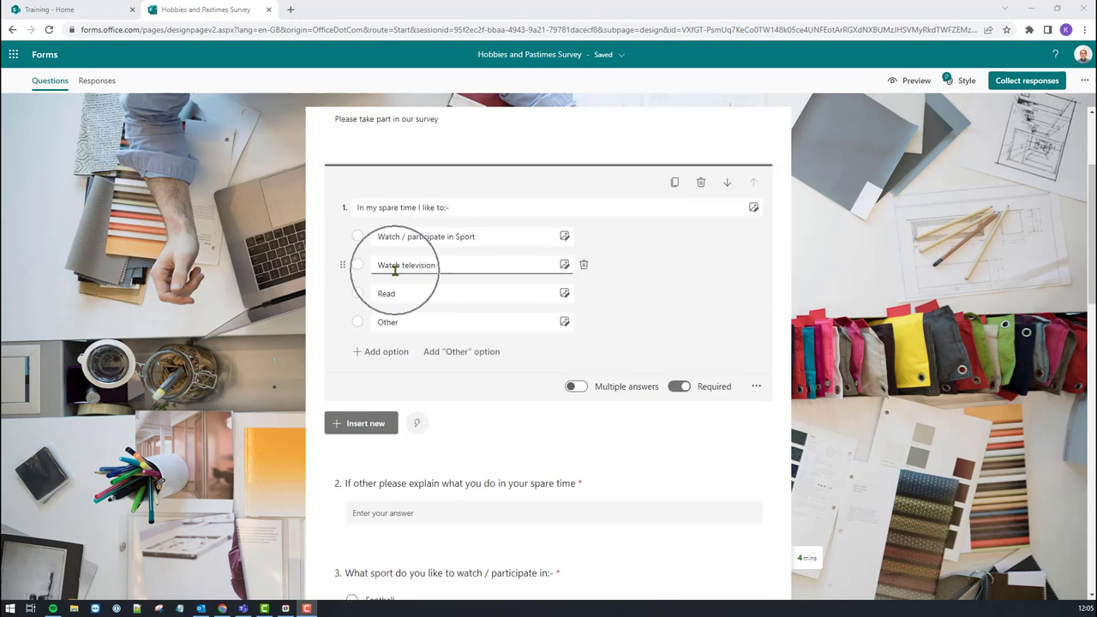
scroll(394, 272, down, 10)
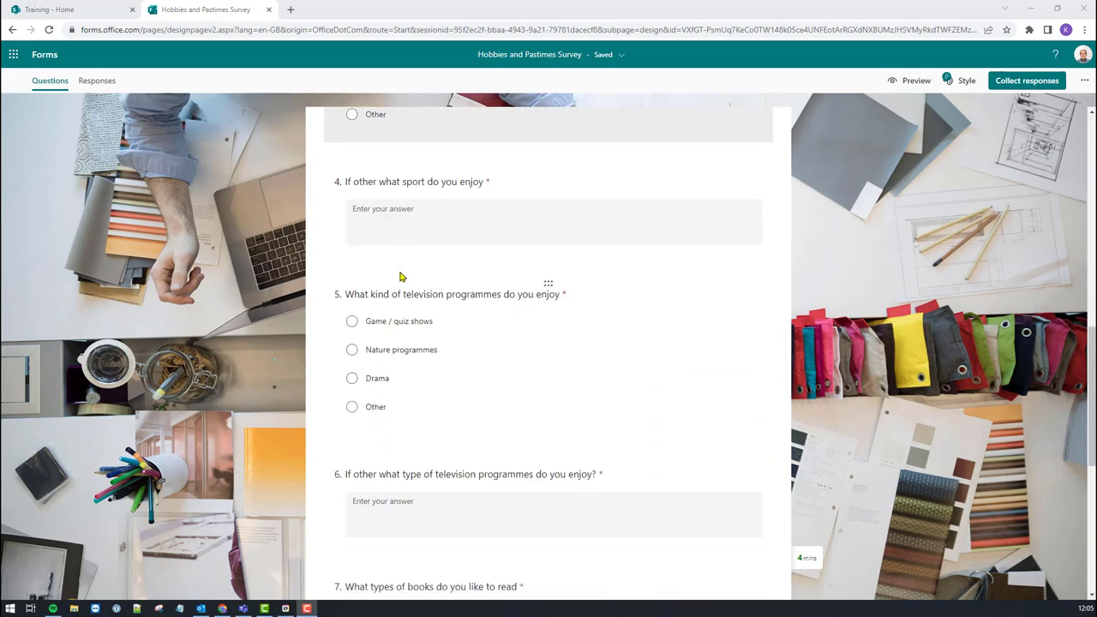
scroll(399, 277, down, 2)
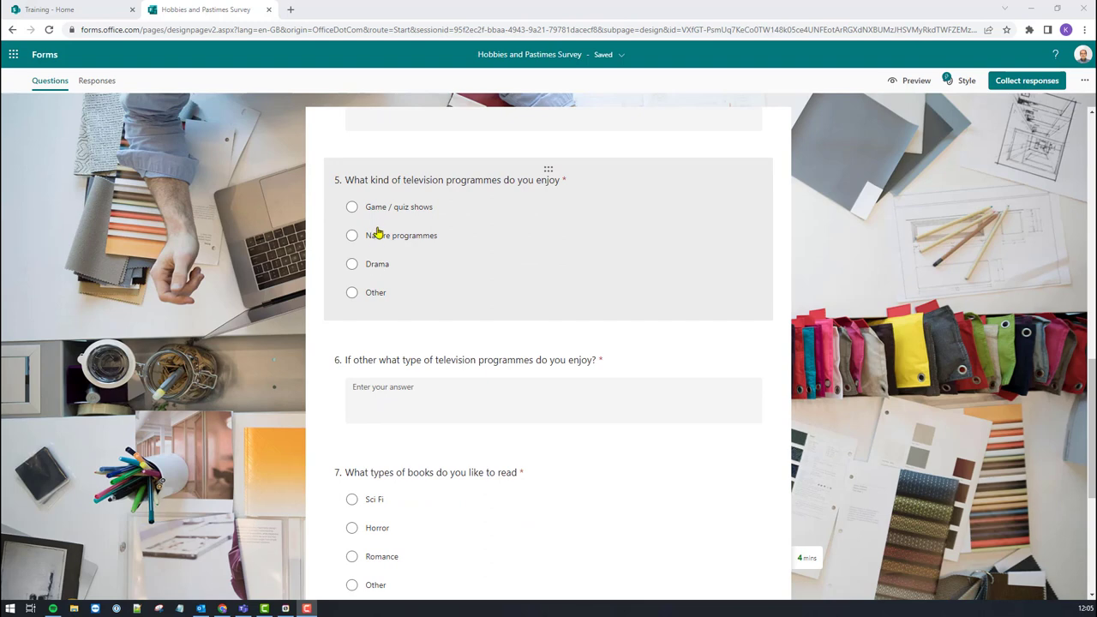
click(384, 398)
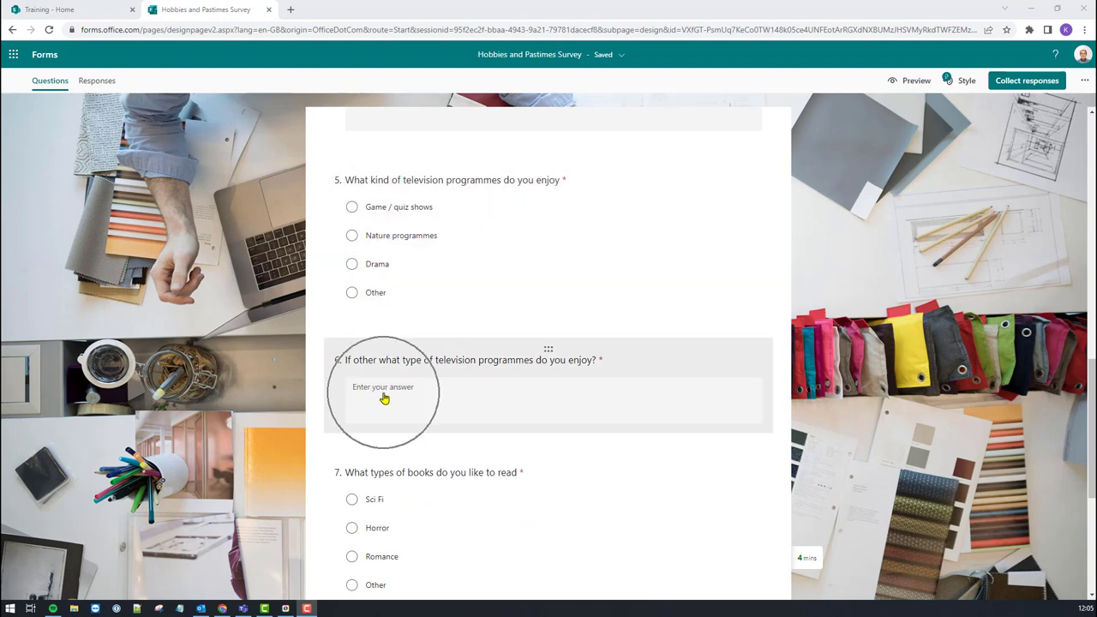
Compare the Read option in question 1 with the follow-up questions about book types, other reading and favourite author.
scroll(442, 351, up, 5)
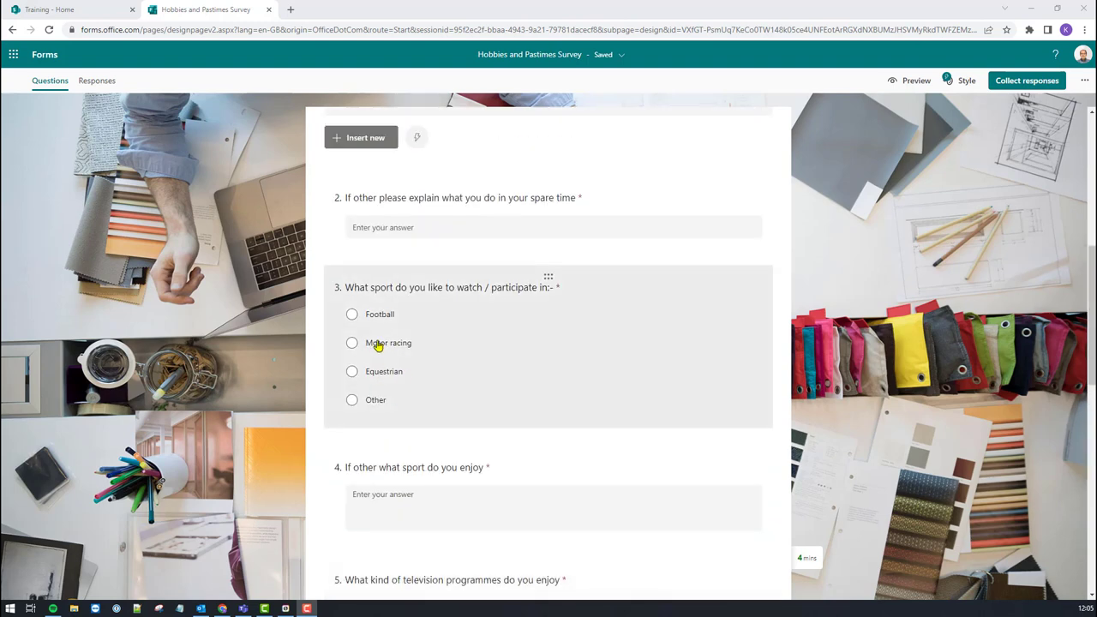
scroll(377, 350, up, 4)
click(392, 296)
scroll(392, 296, down, 6)
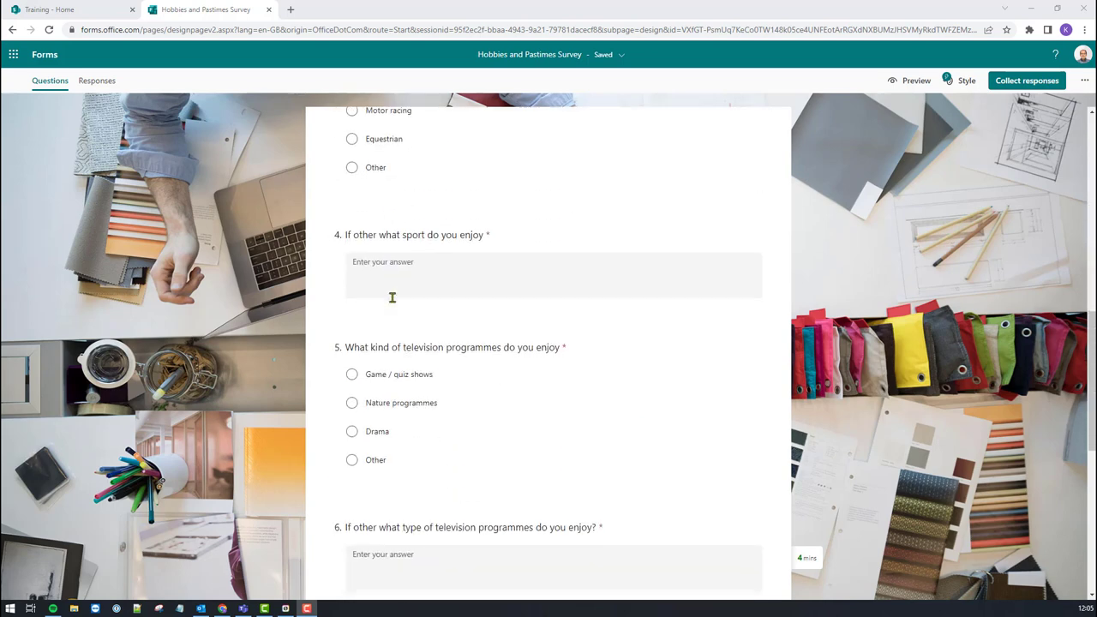
scroll(392, 298, down, 5)
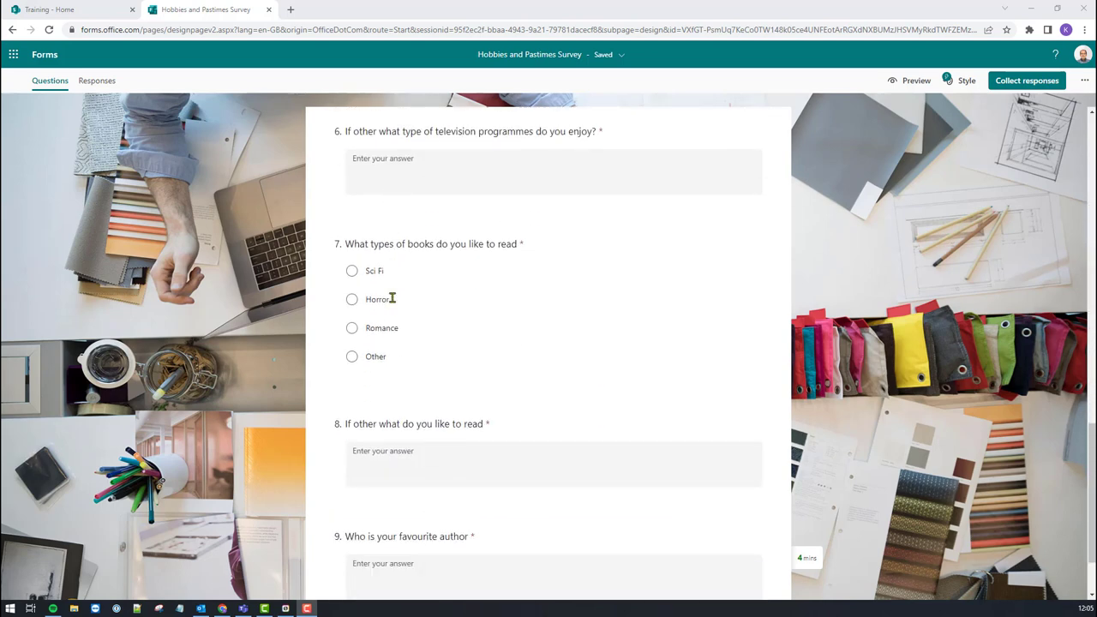
scroll(392, 299, down, 1)
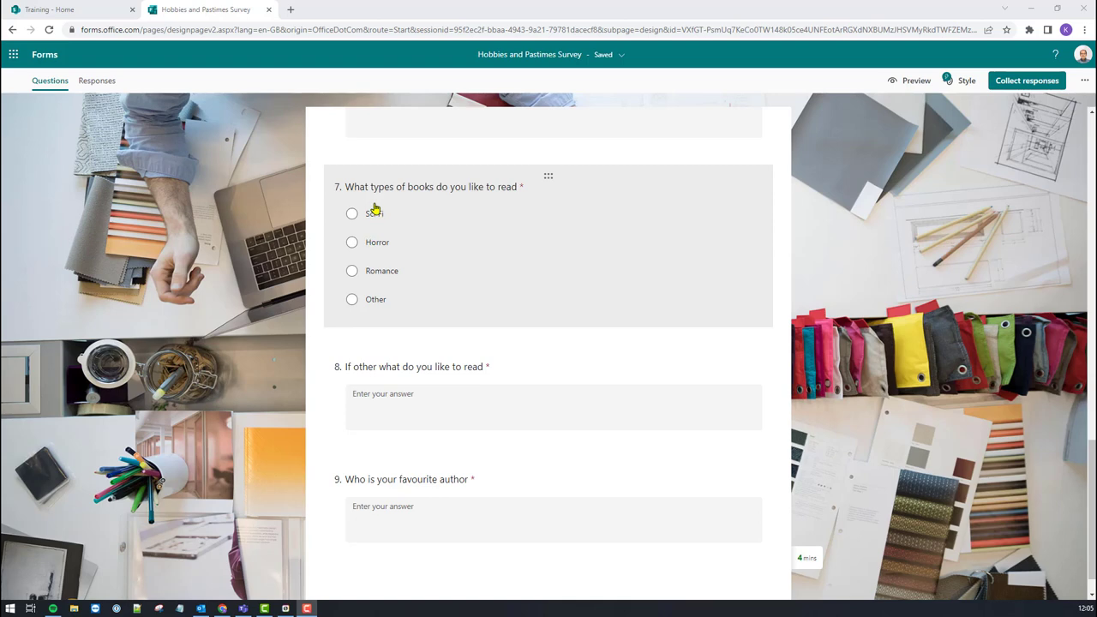
scroll(458, 209, down, 1)
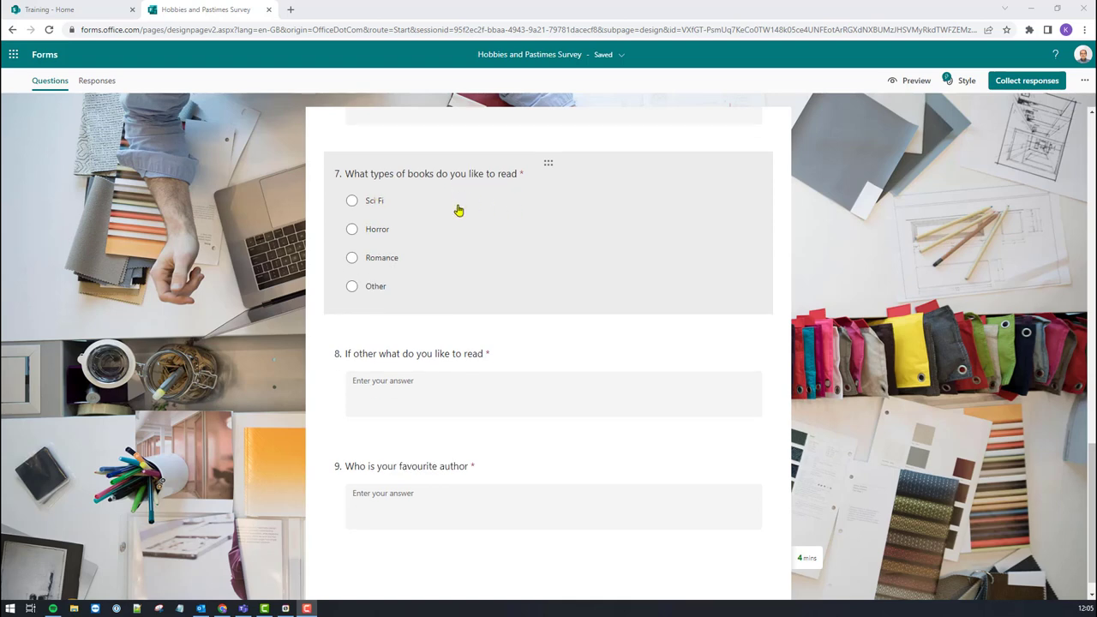
click(434, 378)
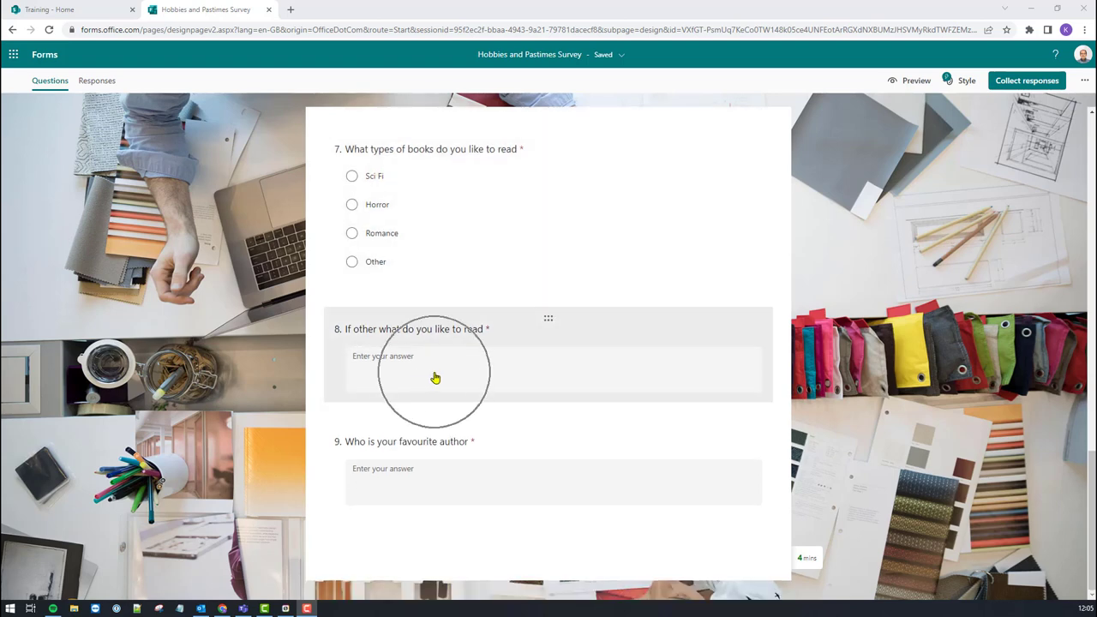
click(409, 486)
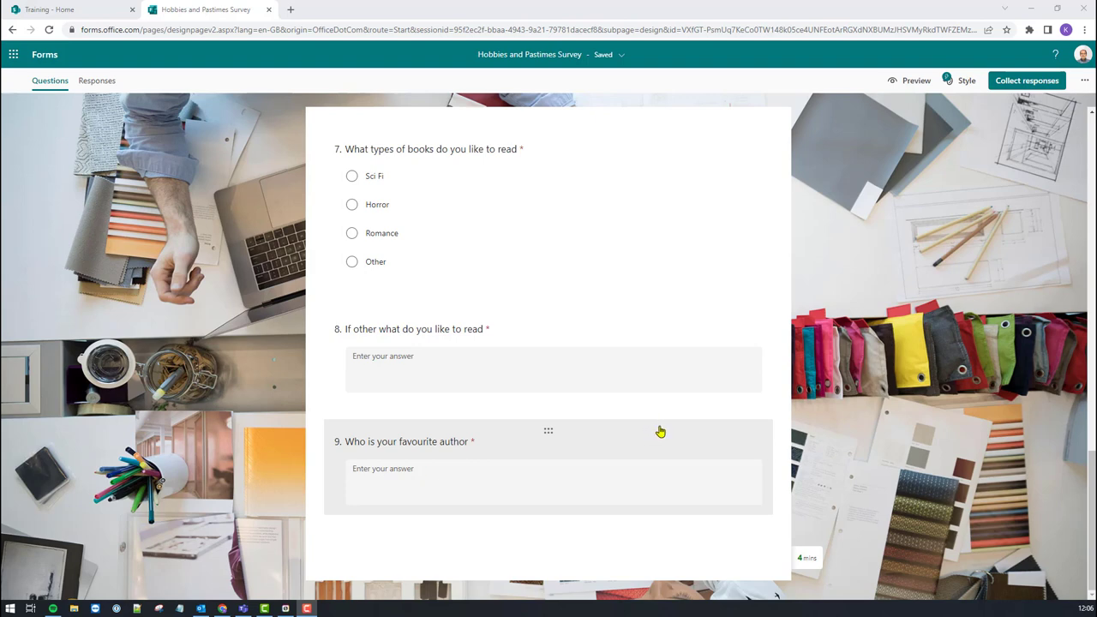
Try allowing multiple answers for question 1 and switch it back to a single answer.
scroll(662, 432, up, 15)
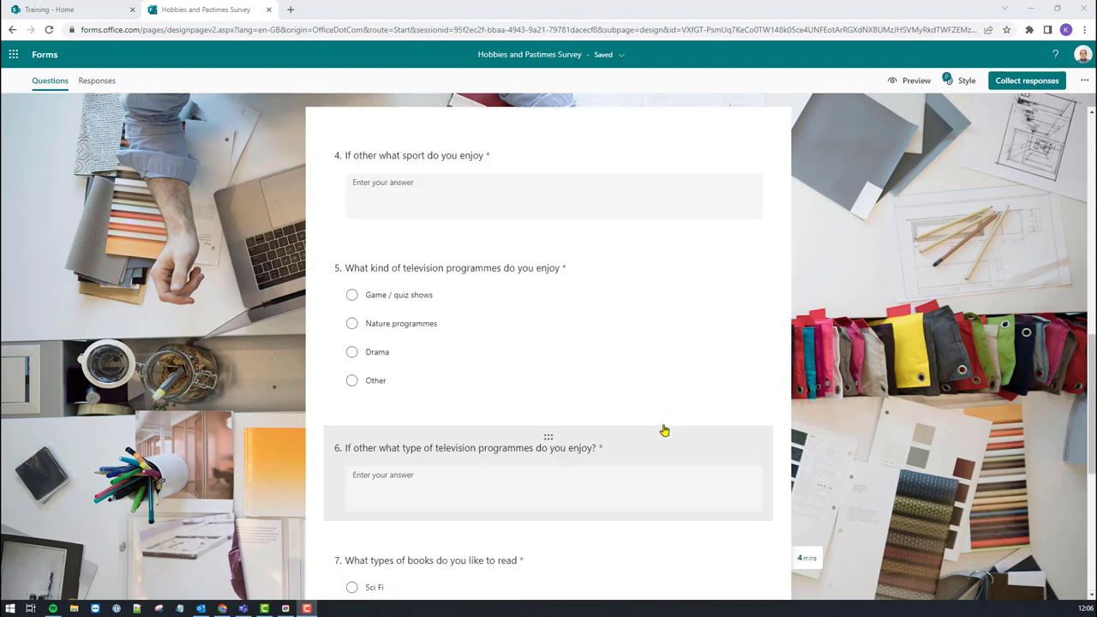
scroll(662, 429, up, 3)
scroll(661, 426, down, 2)
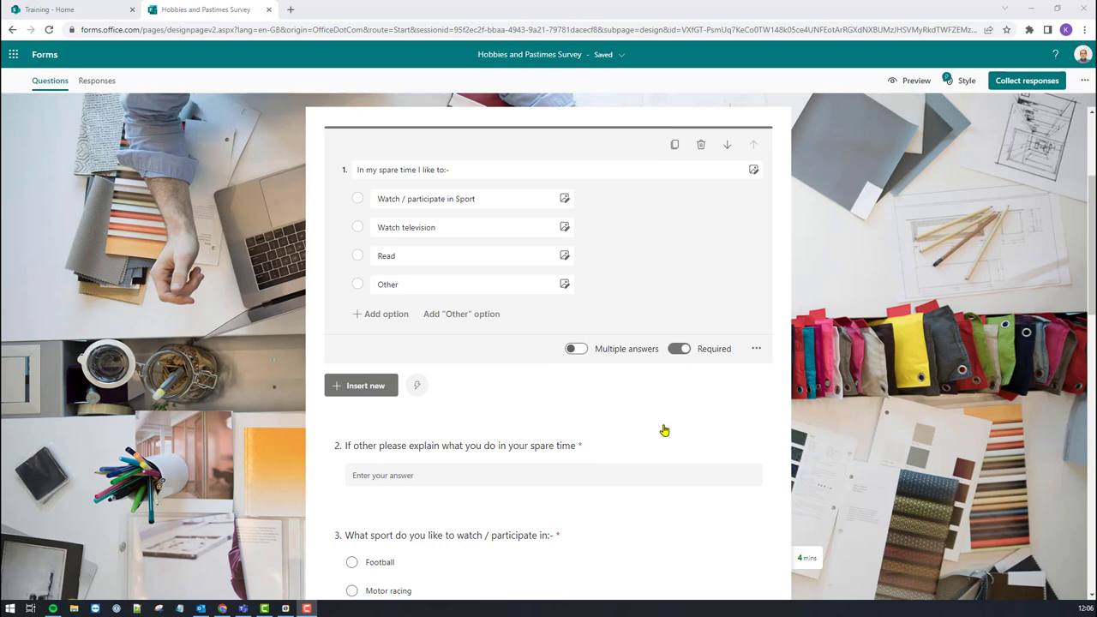
click(579, 351)
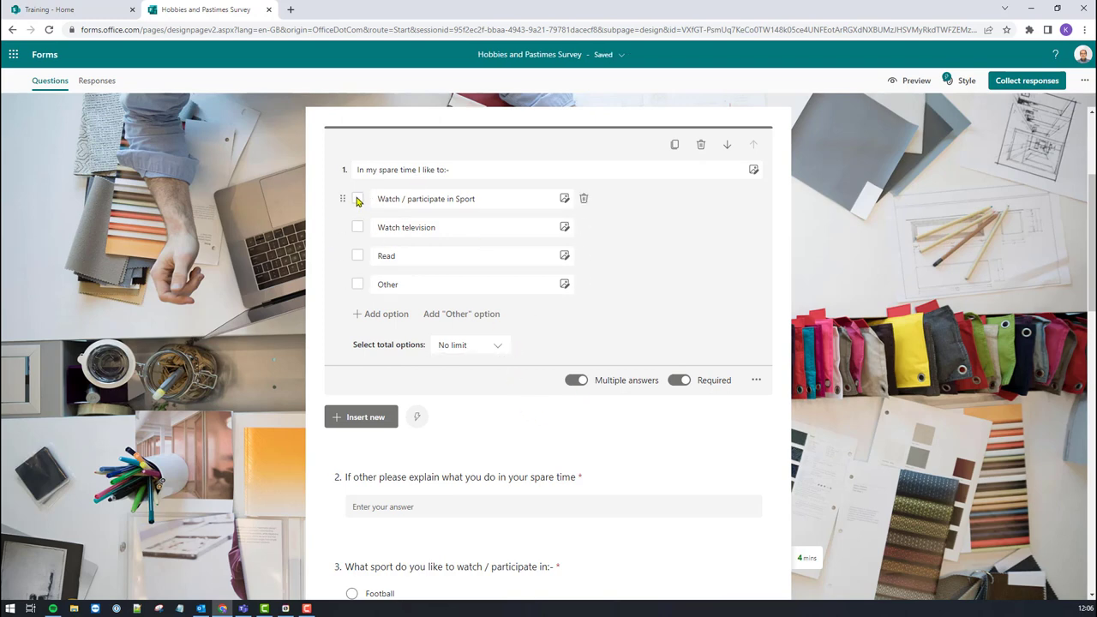
click(360, 226)
click(359, 258)
click(571, 383)
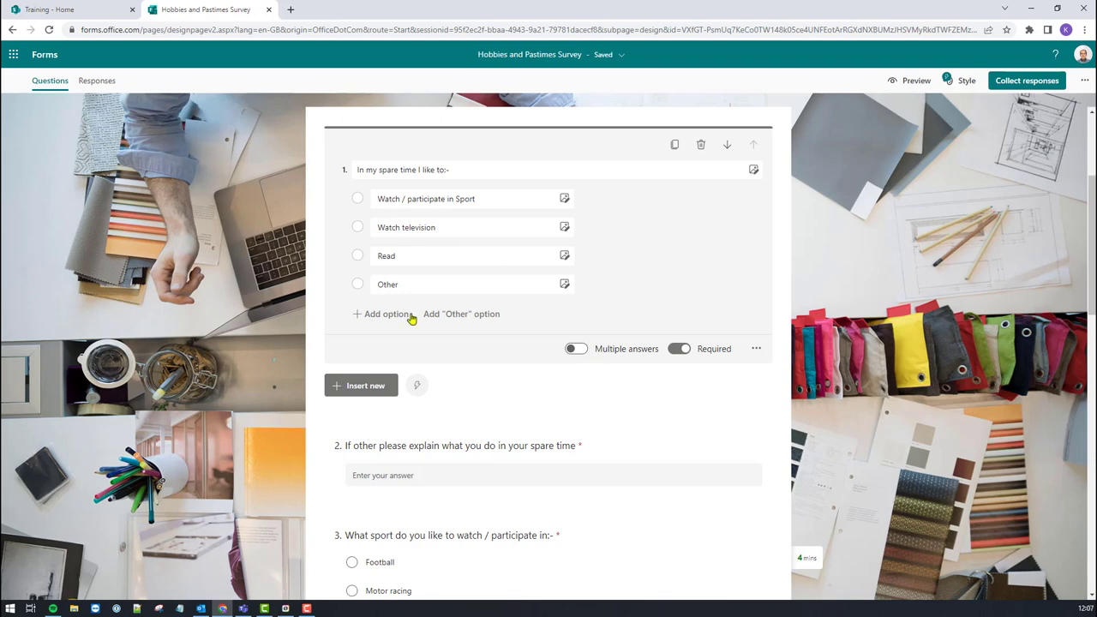
Add branching to the form from question 1, "In my spare time I like to:-".
click(361, 200)
scroll(477, 220, up, 1)
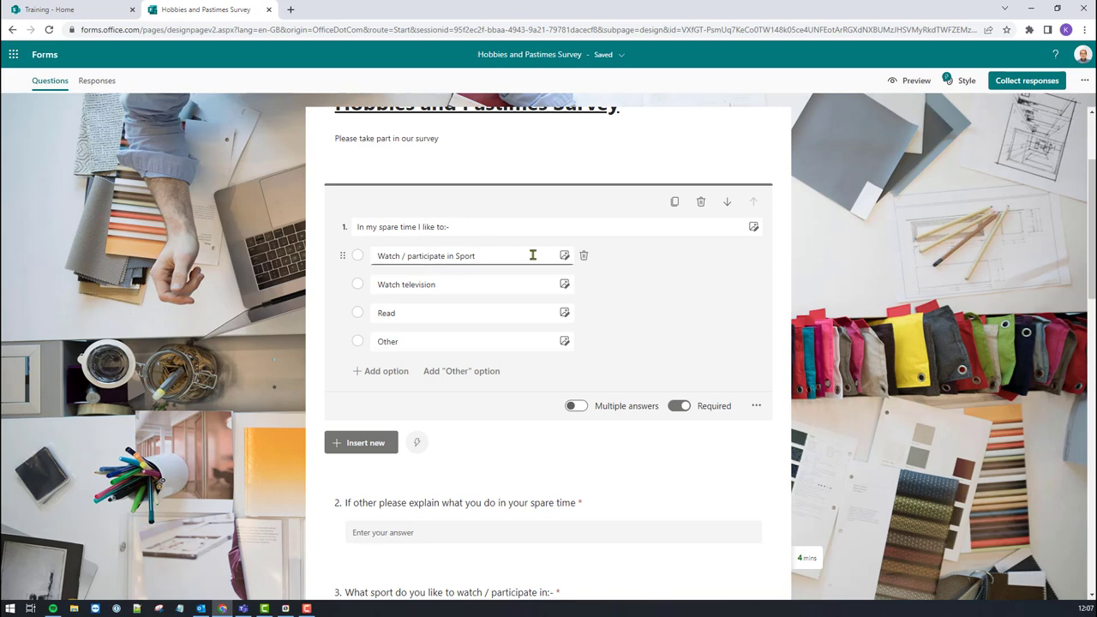
click(757, 408)
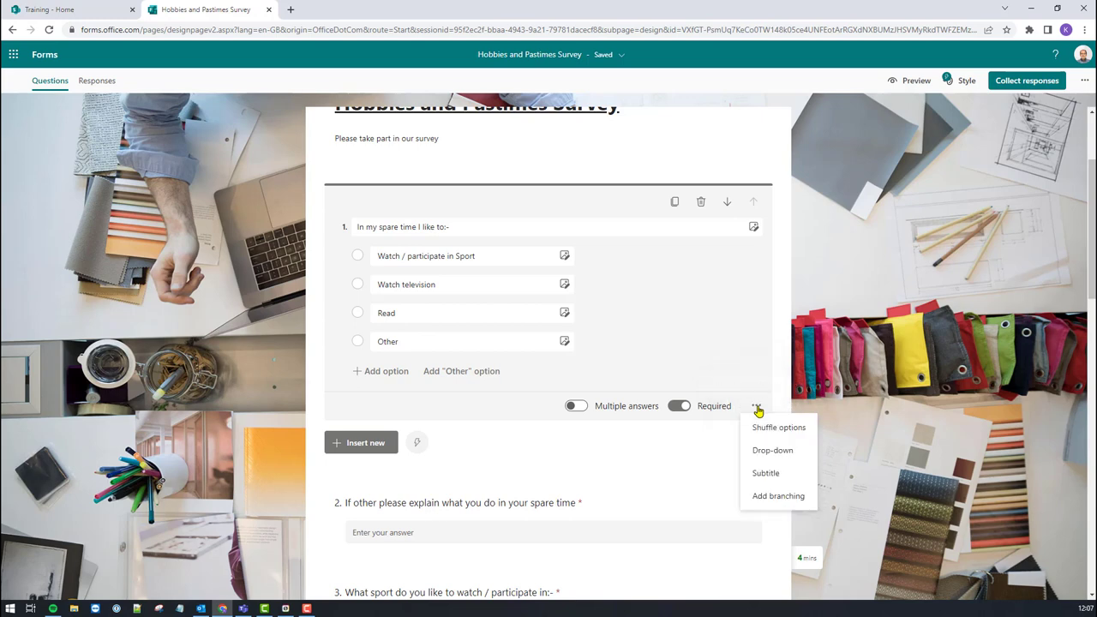
click(774, 500)
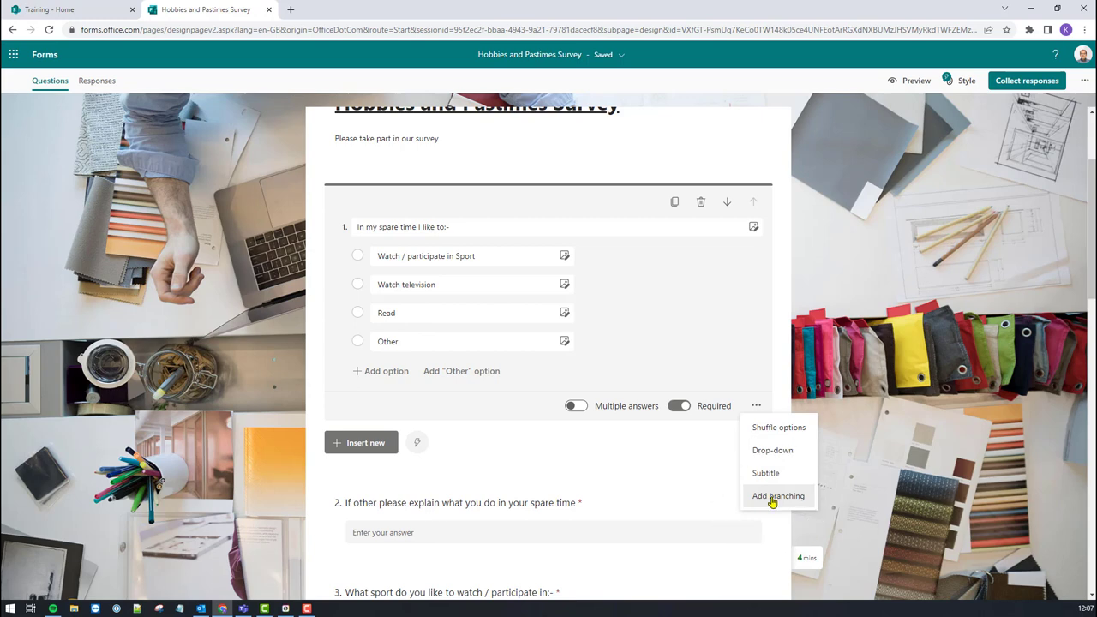
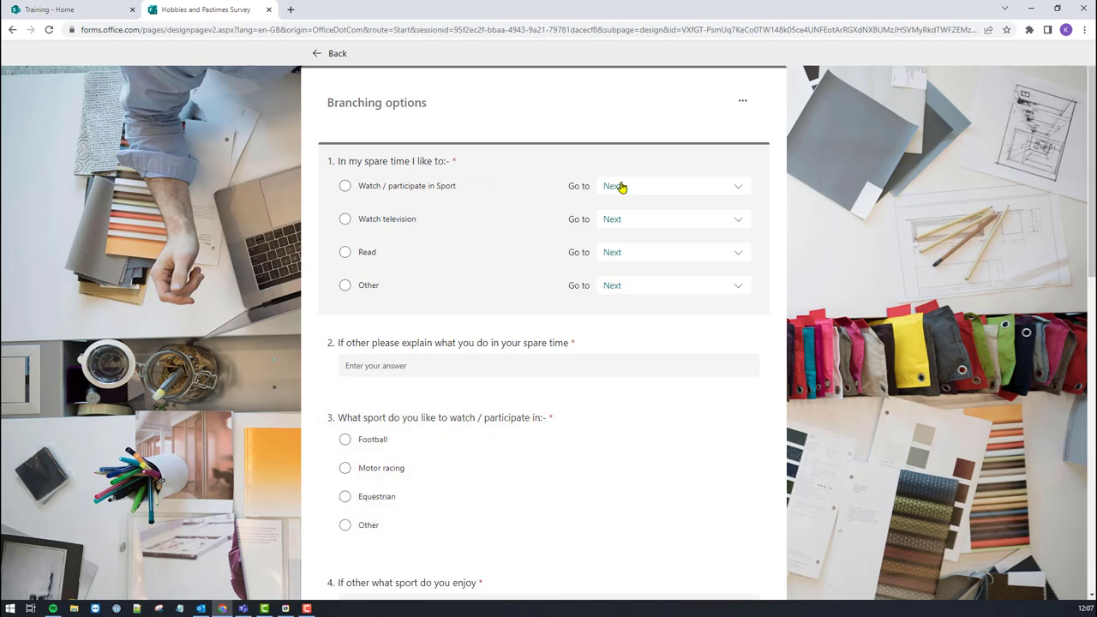
Branch the "Watch / participate in Sport" answer of question 1 to question 3 about which sport is watched or participated in.
click(739, 188)
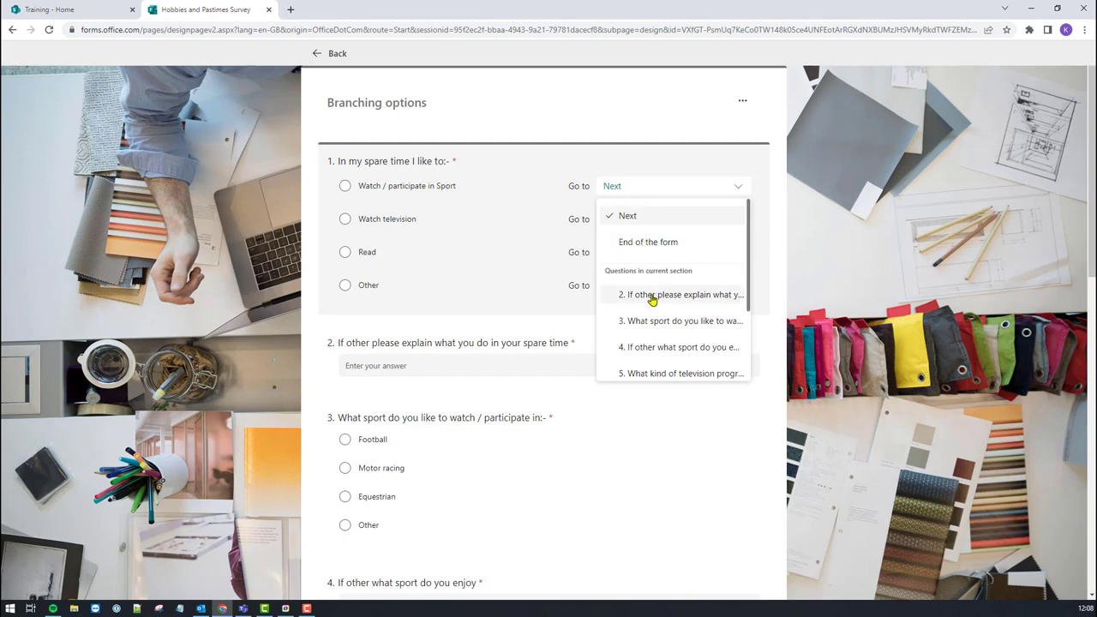
click(652, 323)
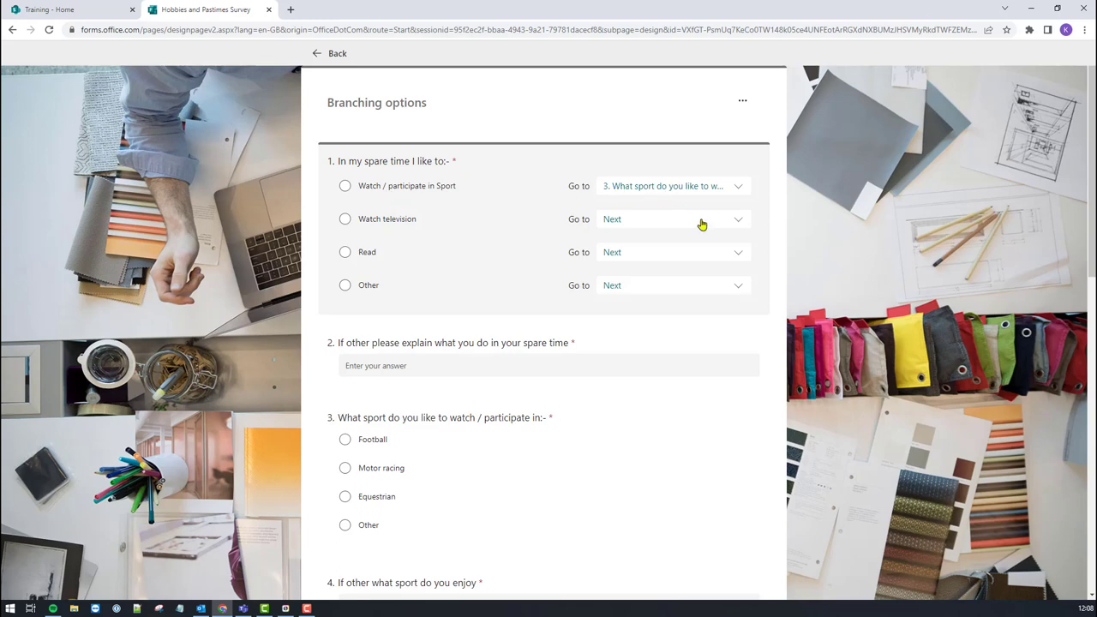
click(344, 444)
Branch the "Watch television" answer of question 1 to question 5 about kinds of television programmes.
click(739, 225)
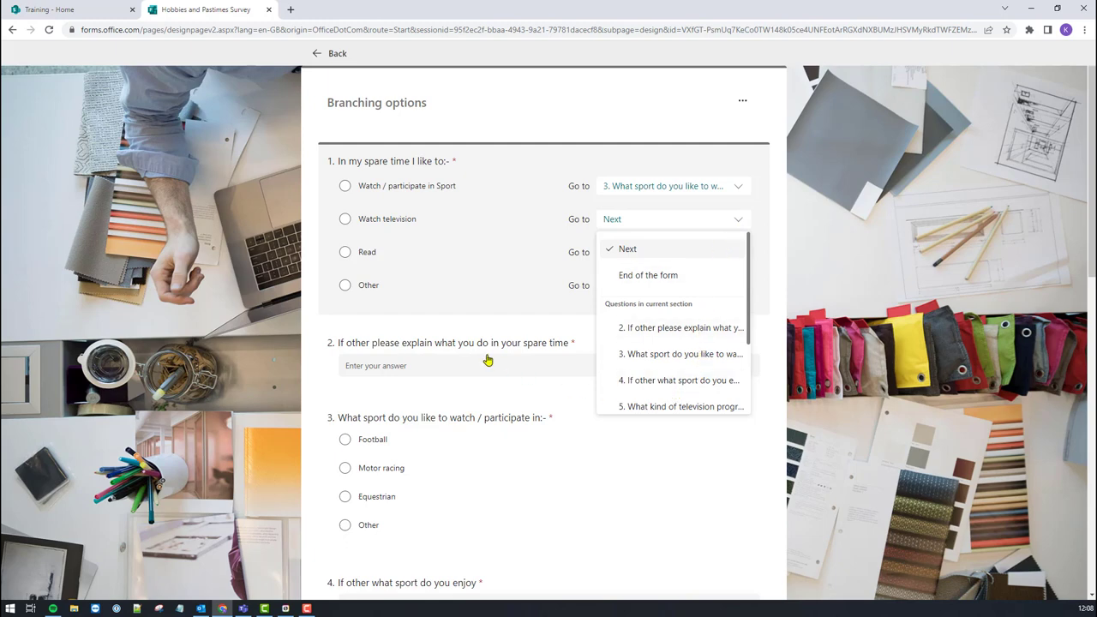
scroll(477, 402, down, 3)
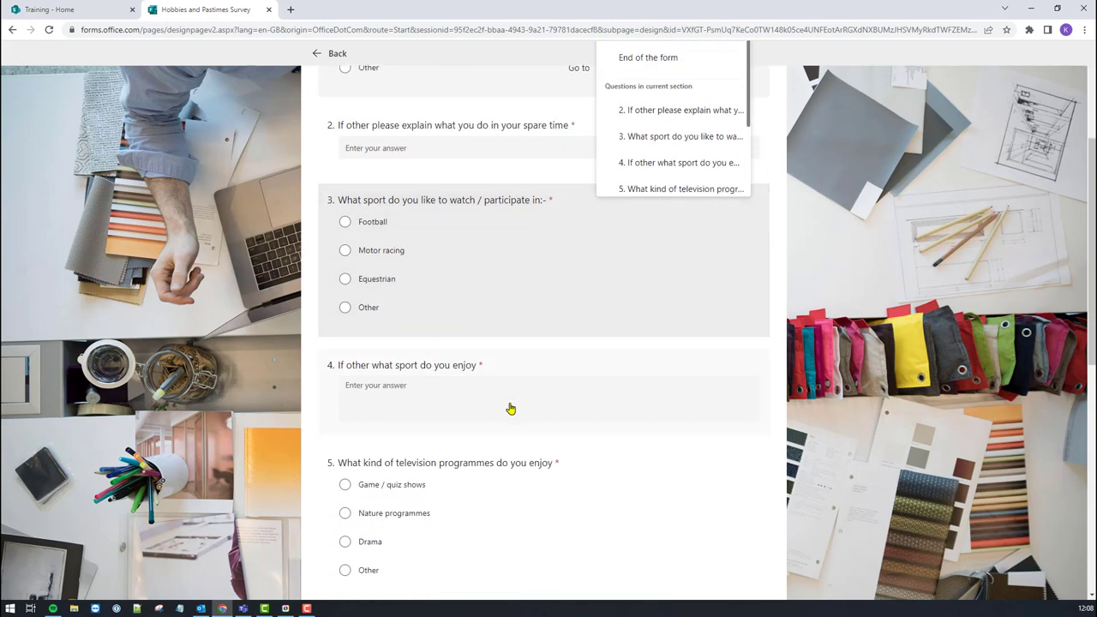
scroll(671, 377, up, 2)
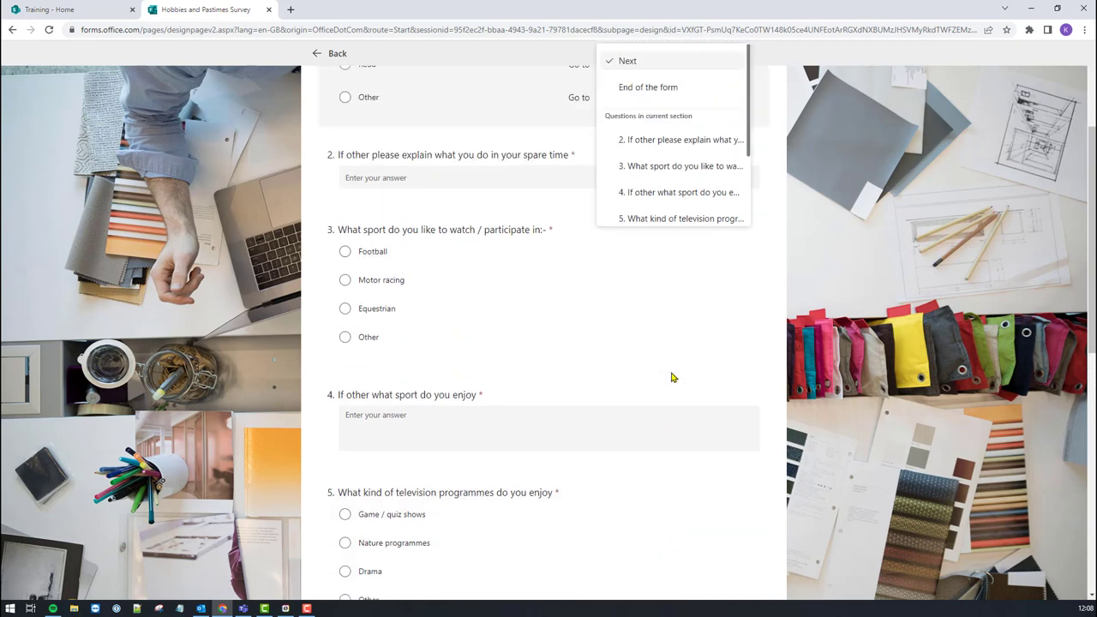
drag(752, 227, 751, 266)
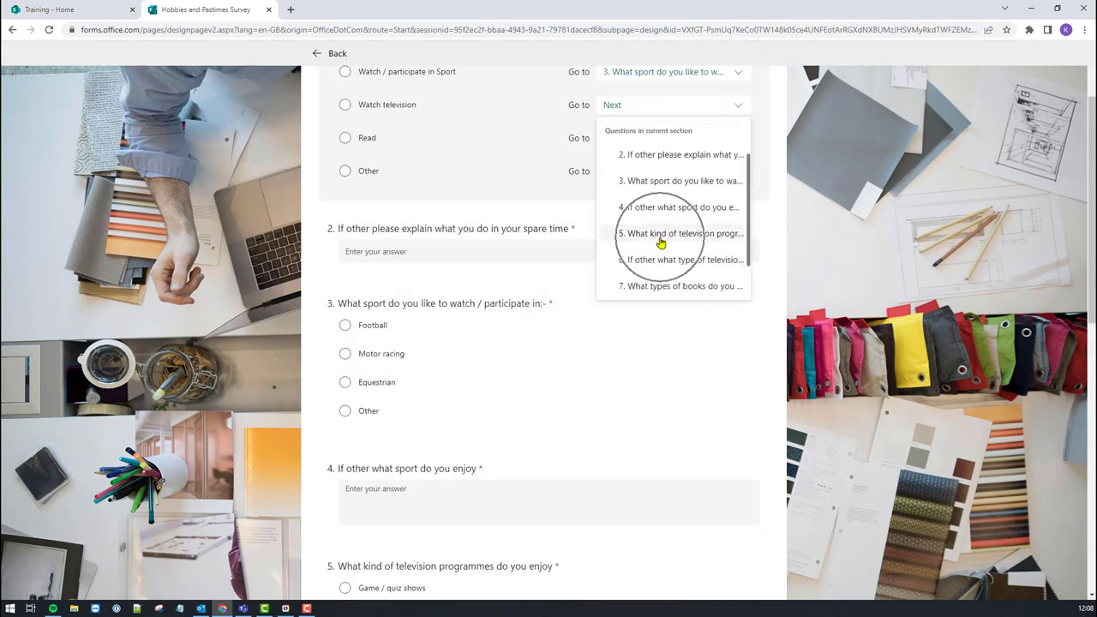
click(661, 233)
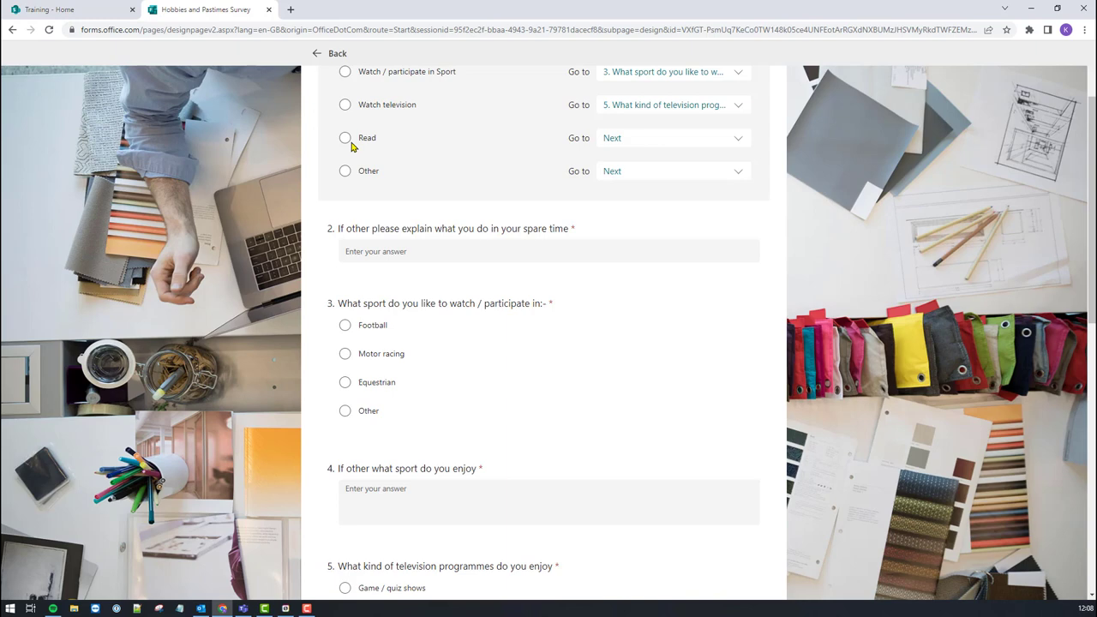
Branch the "Read" answer of question 1 to question 7 about types of books.
click(737, 146)
scroll(740, 204, down, 3)
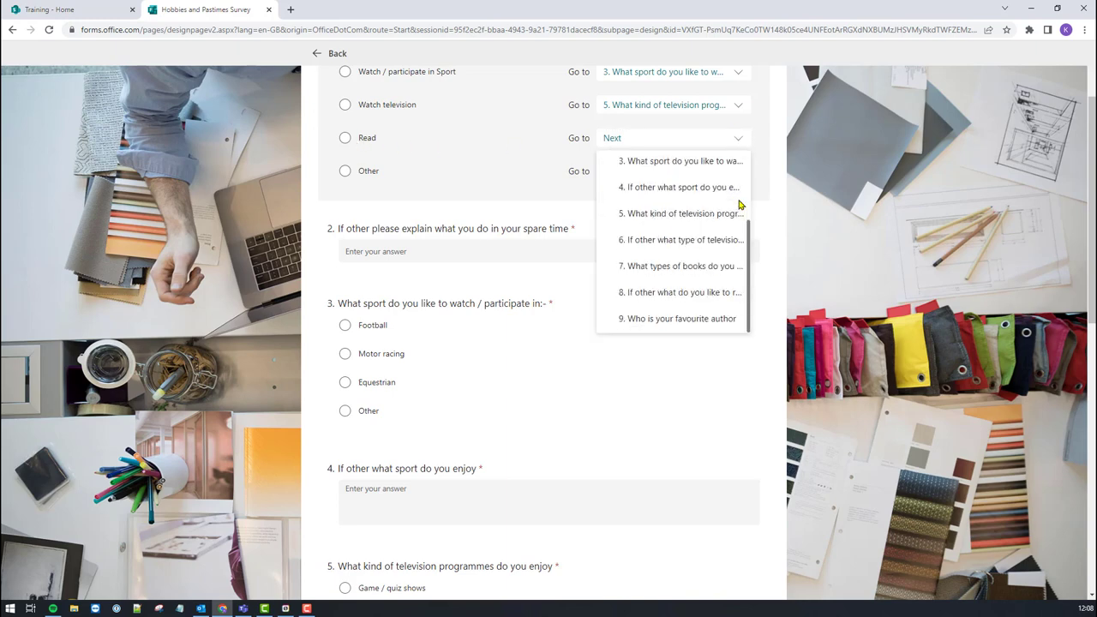
click(659, 270)
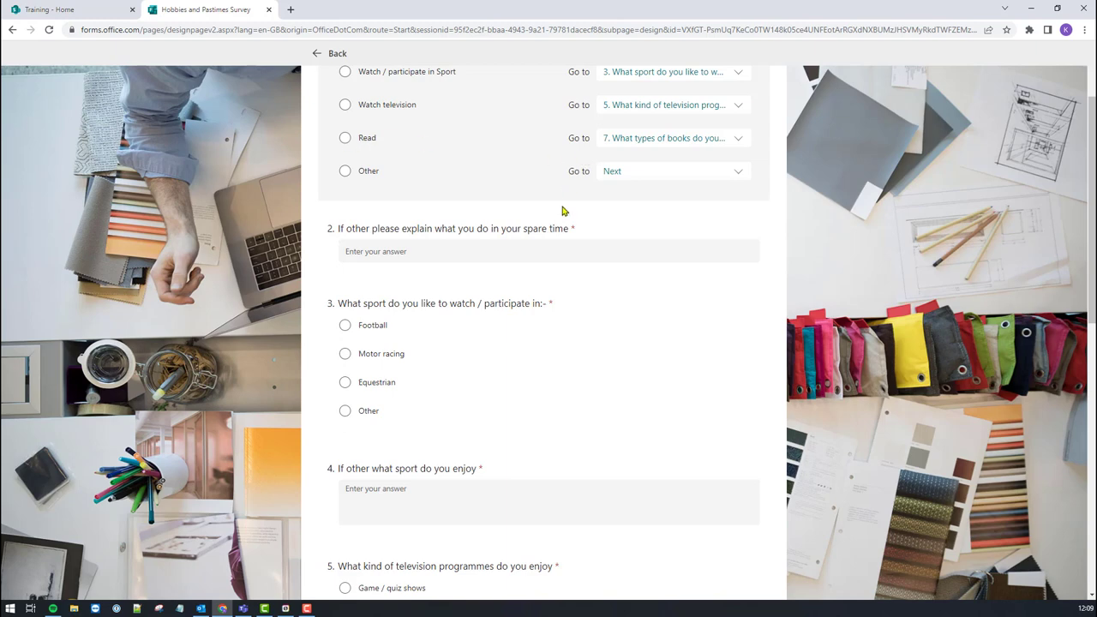
Set question 2, "If other please explain what you do in your spare time", to go to the end of the form.
scroll(562, 211, down, 6)
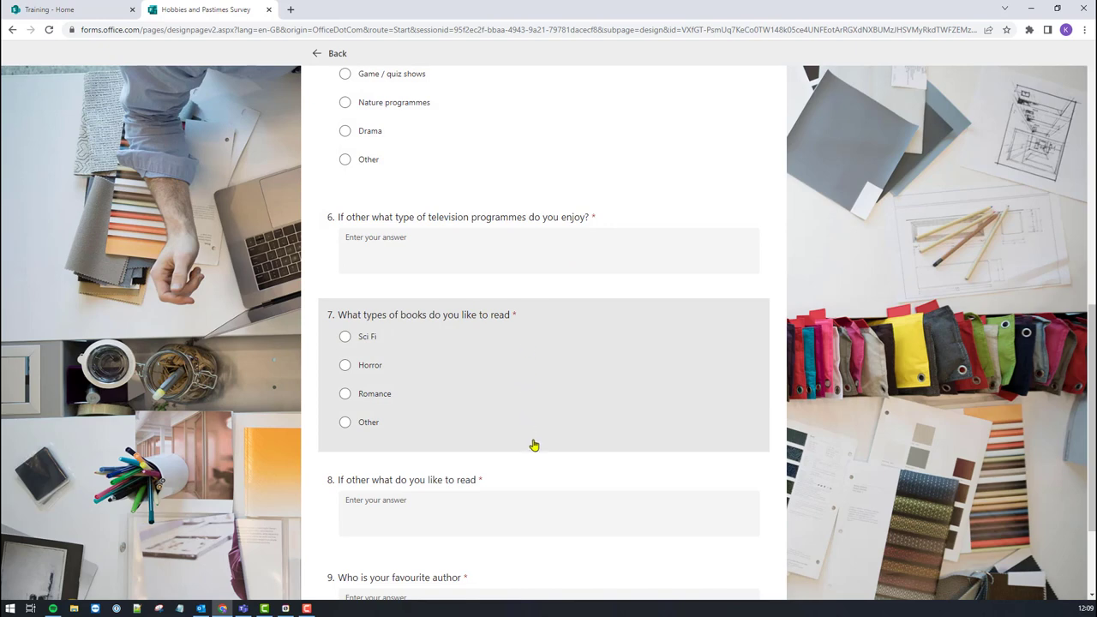
scroll(632, 337, up, 1)
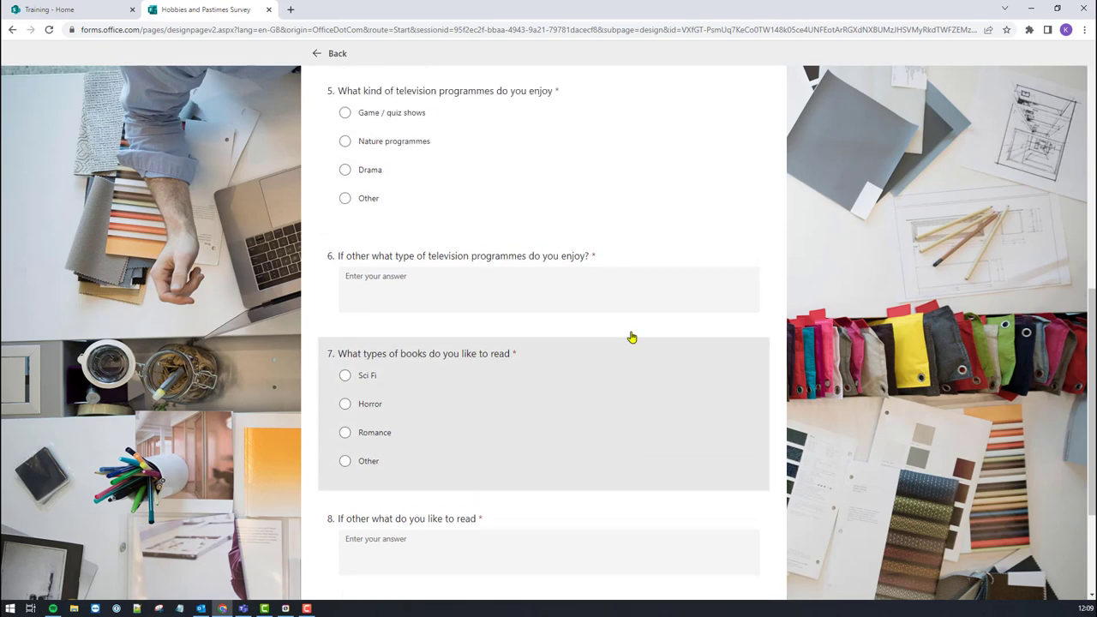
scroll(632, 337, up, 6)
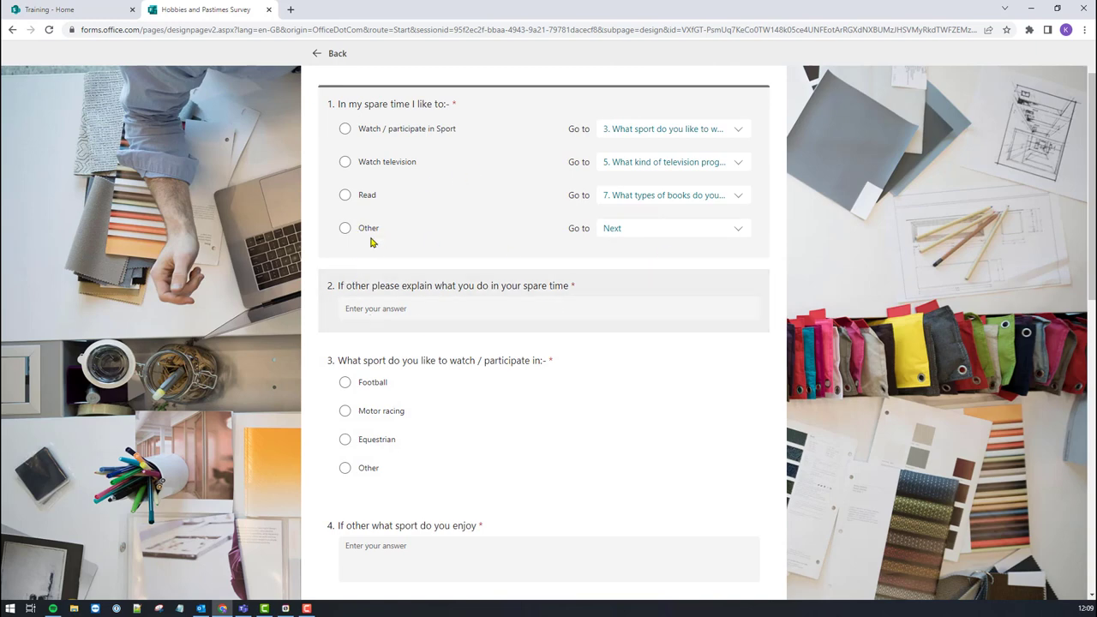
click(360, 318)
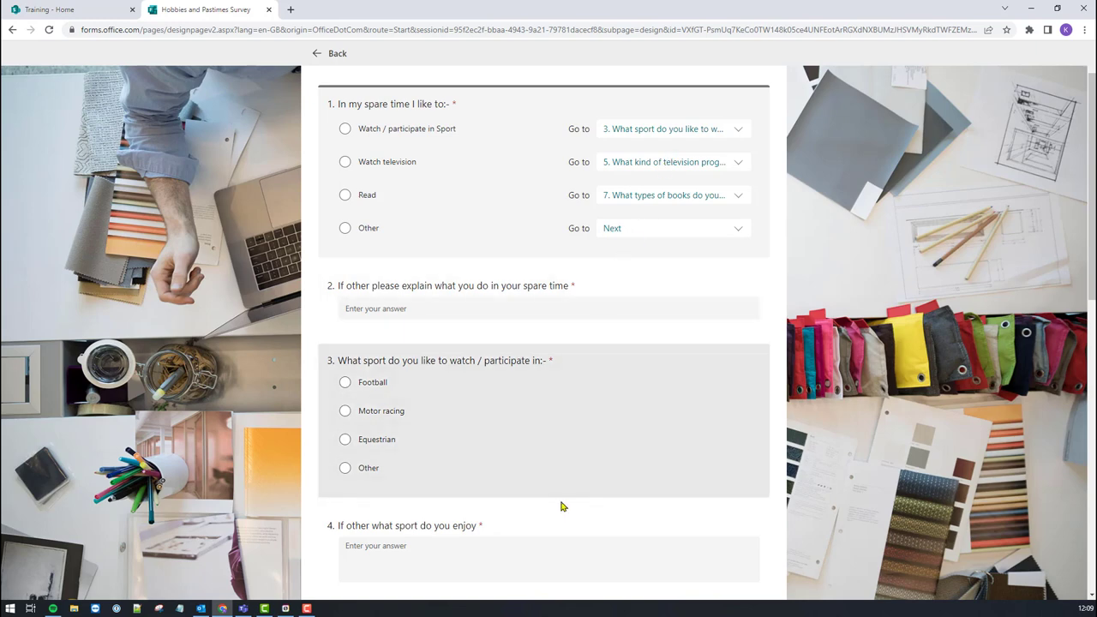
scroll(639, 473, down, 1)
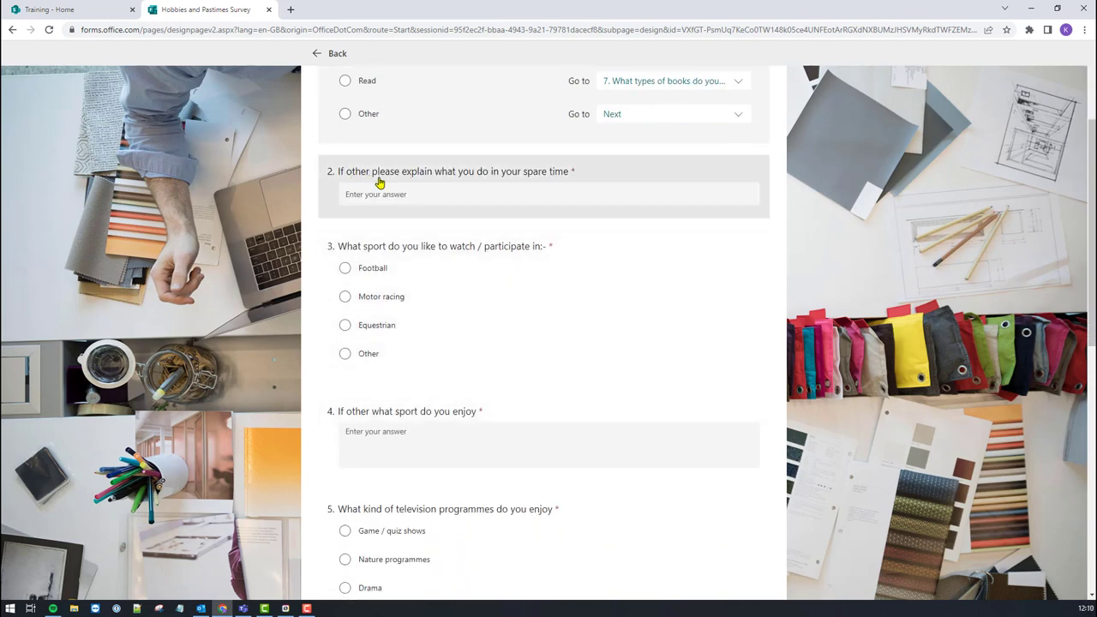
click(748, 217)
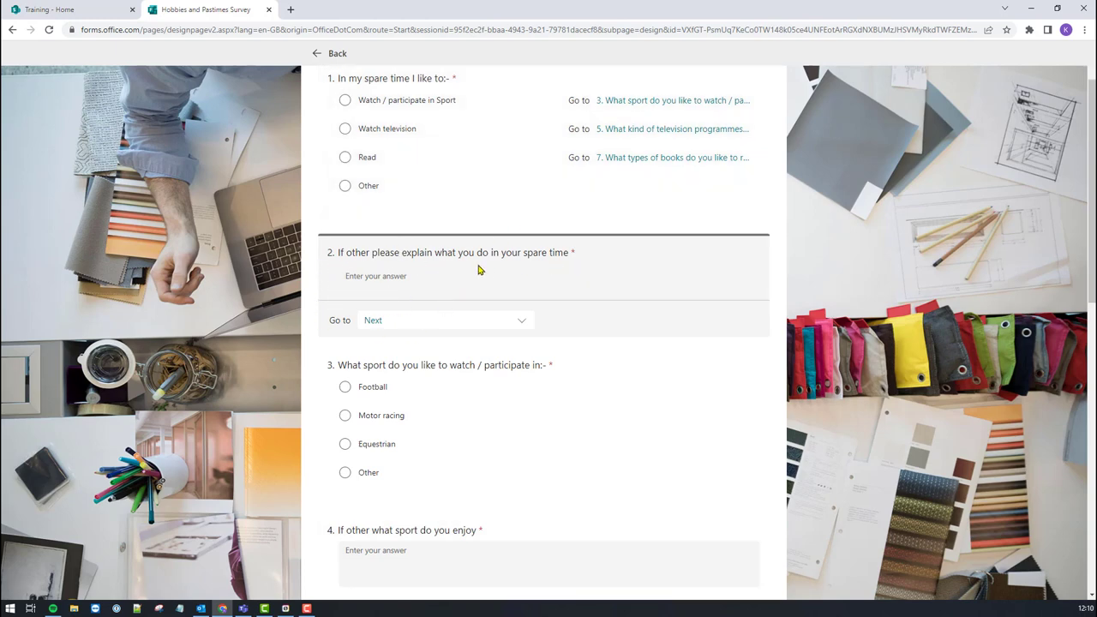
scroll(477, 257, down, 1)
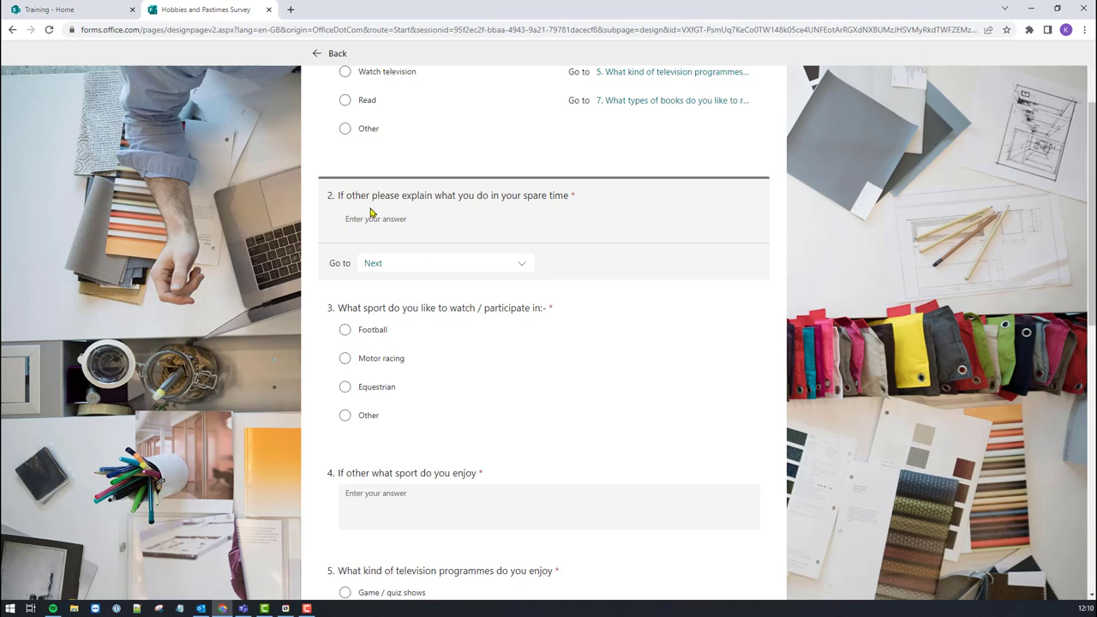
click(531, 265)
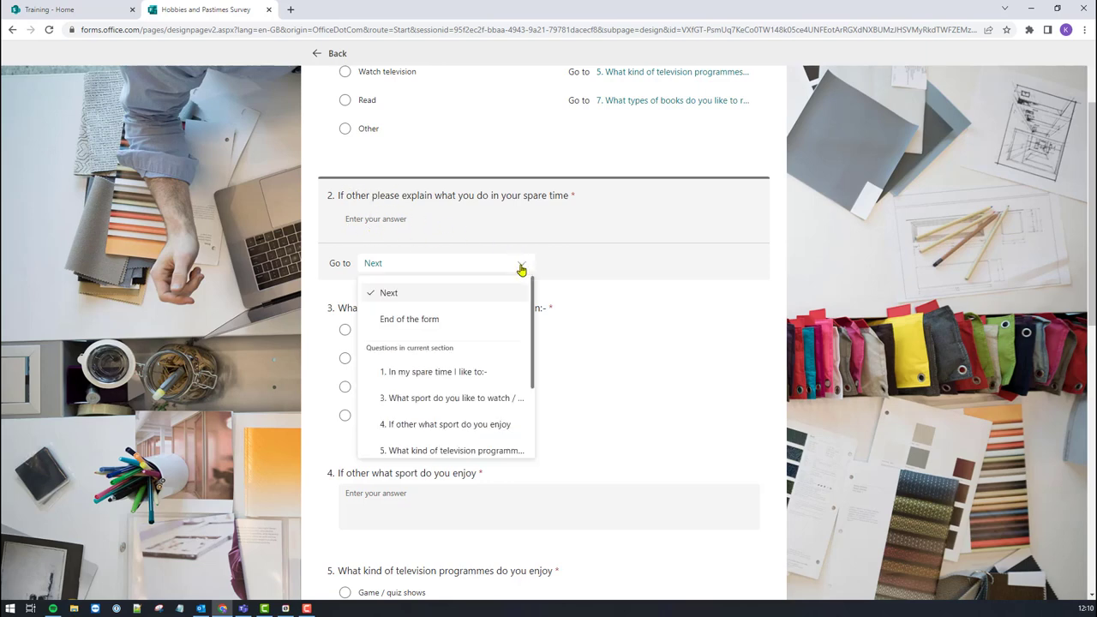
click(417, 322)
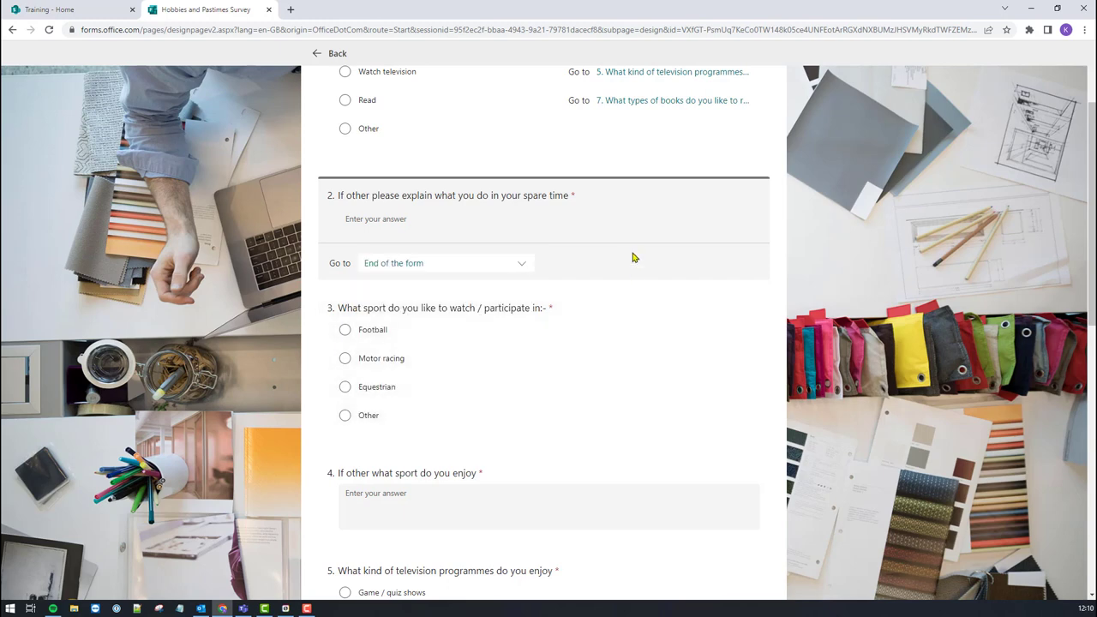
Branch the Football, Motor racing and Equestrian answers of question 3 to the end of the form.
scroll(663, 253, down, 3)
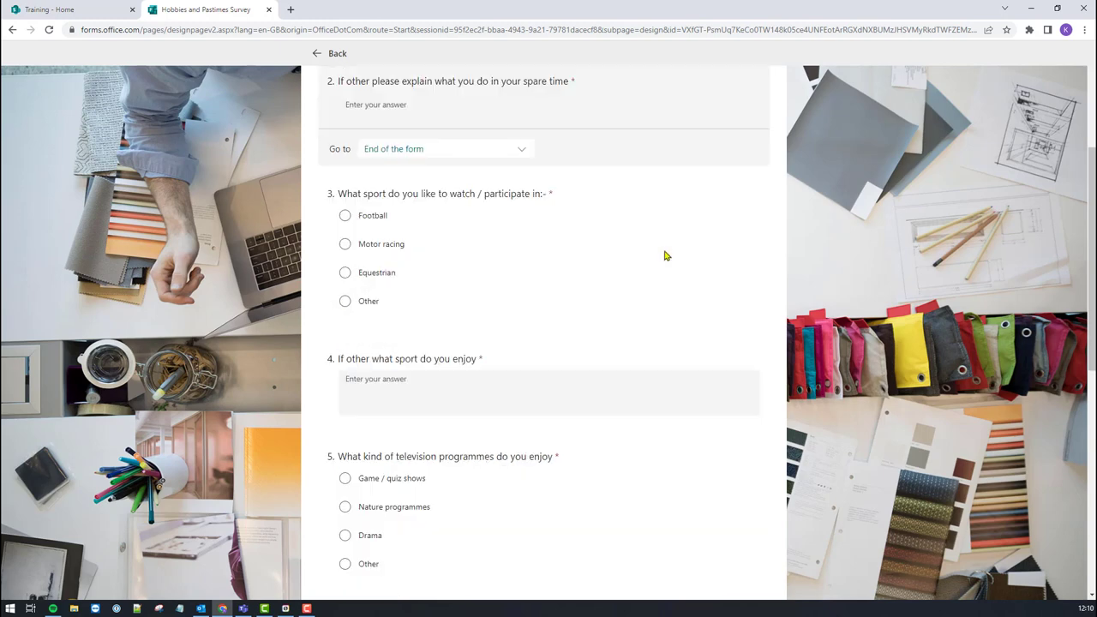
scroll(629, 191, up, 2)
scroll(631, 192, down, 1)
scroll(631, 192, down, 1)
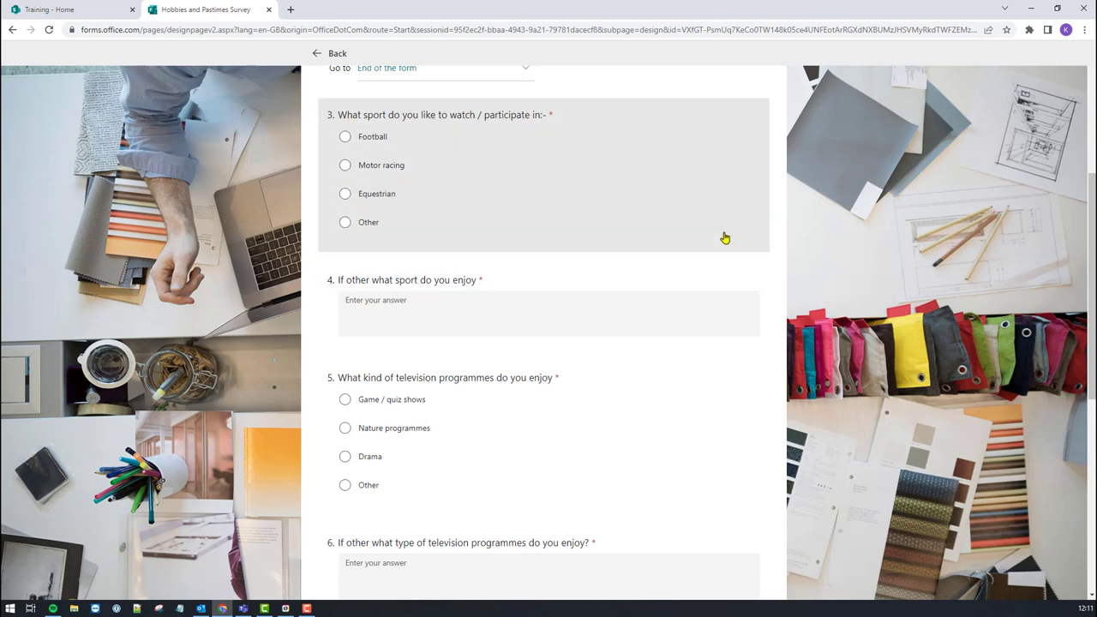
click(724, 238)
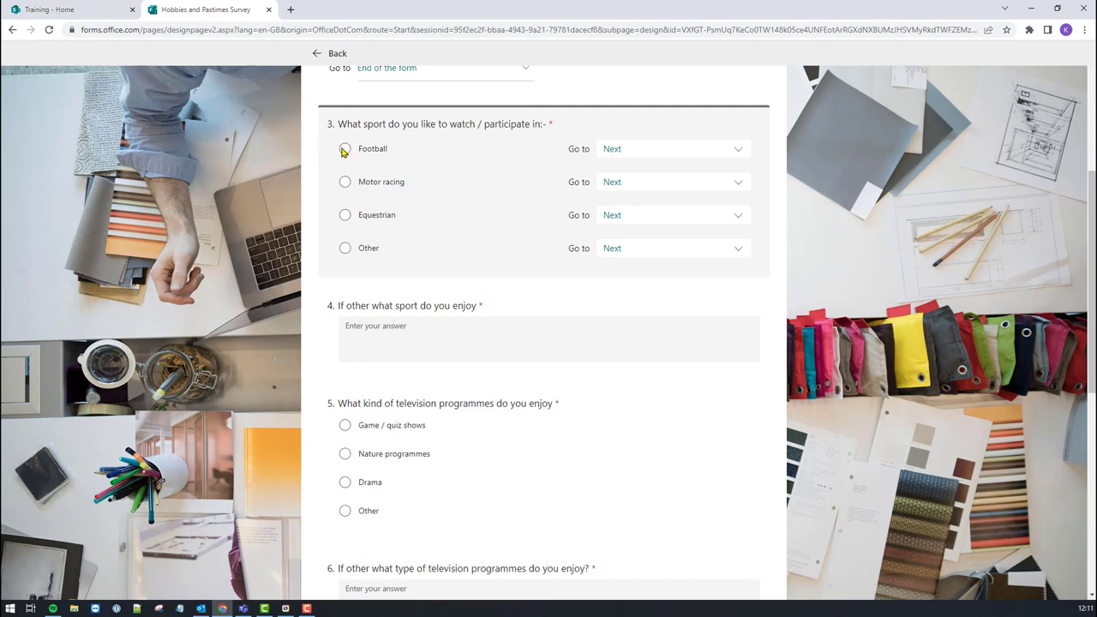
click(736, 155)
click(669, 207)
click(734, 185)
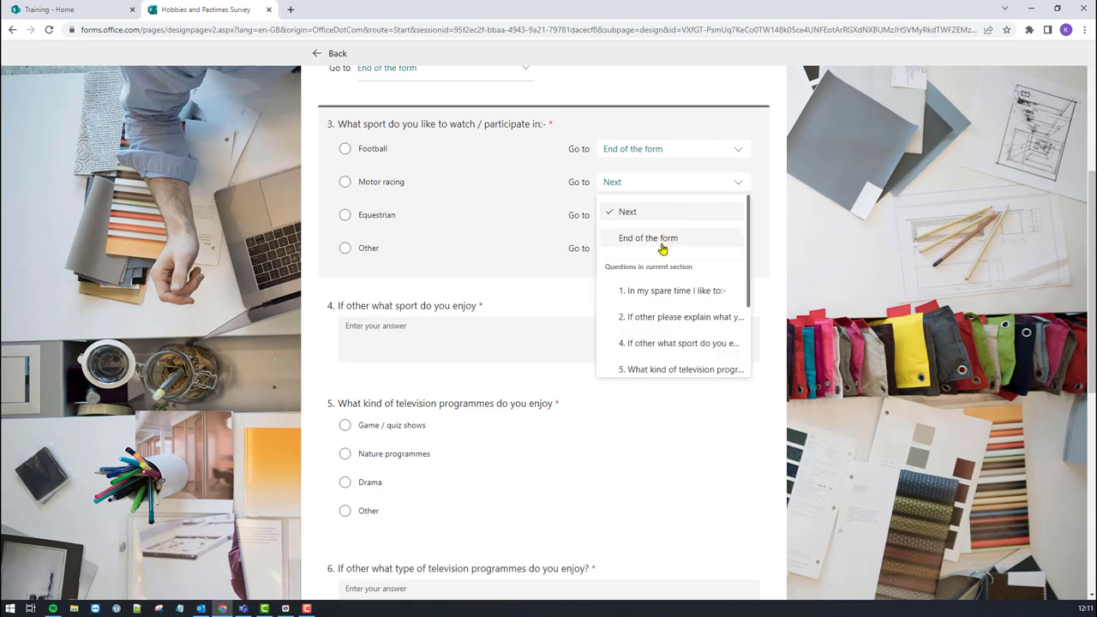
click(661, 237)
click(739, 221)
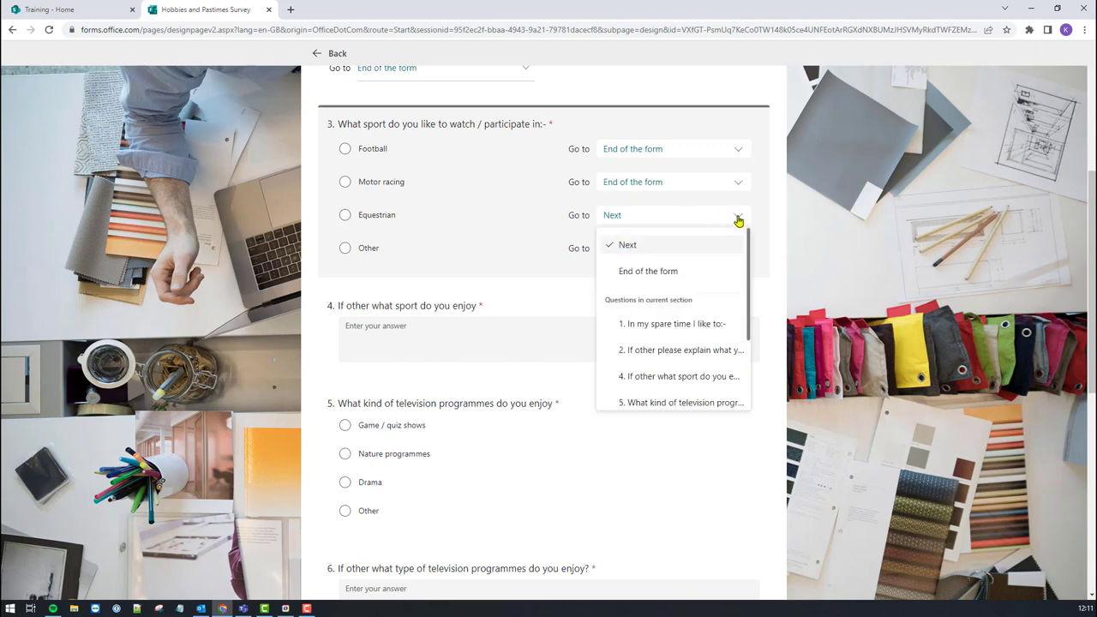
click(665, 271)
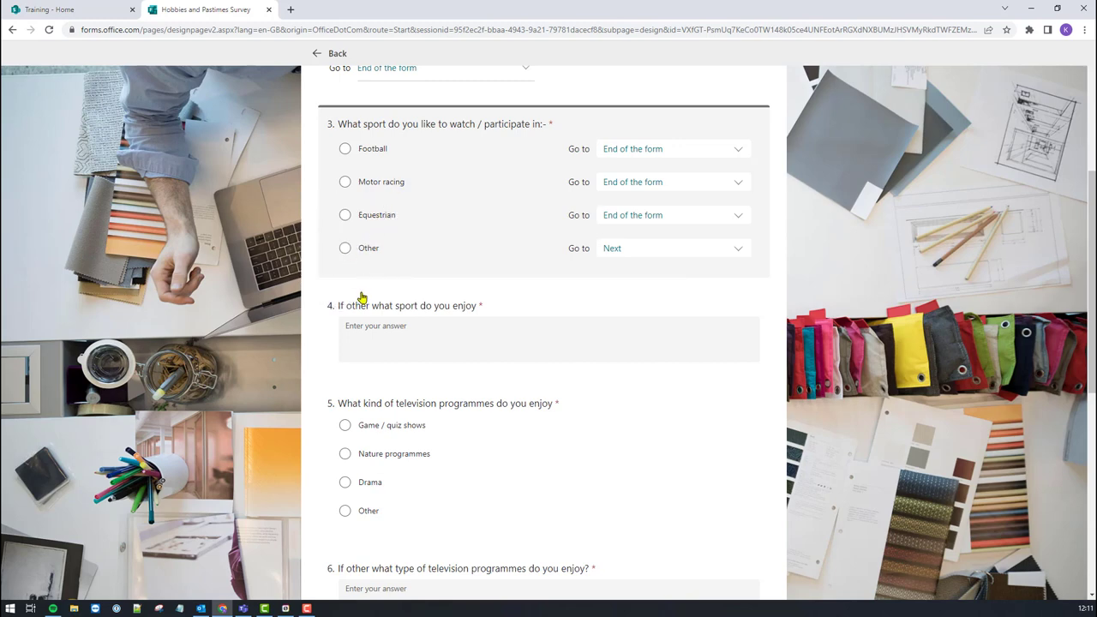
Set question 4, "If other what sport do you enjoy", to go to the end of the form.
scroll(385, 343, down, 2)
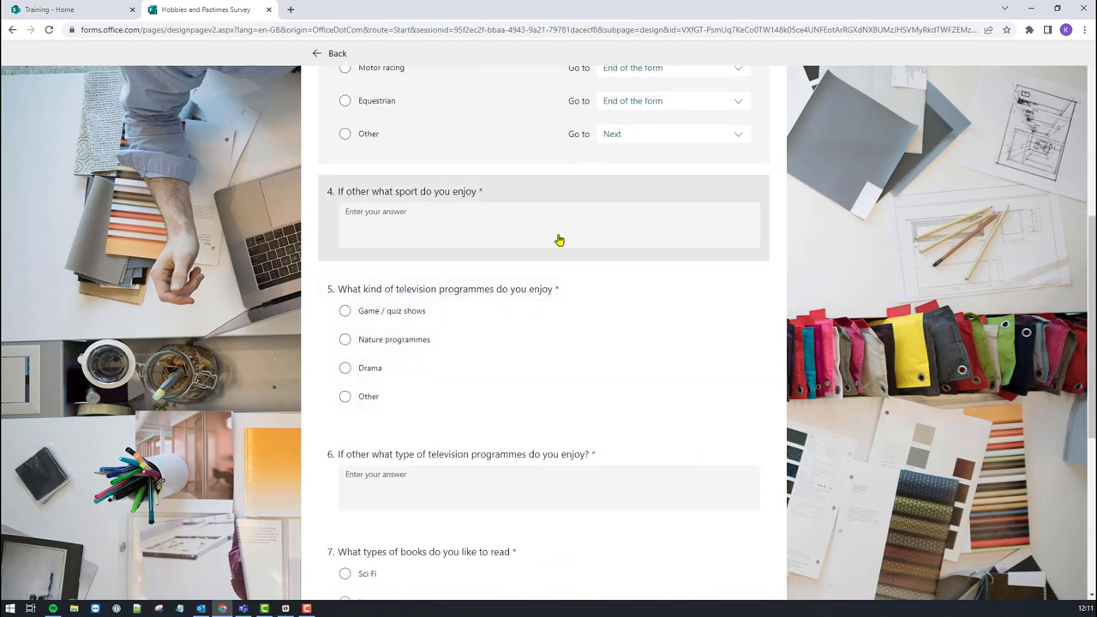
click(699, 253)
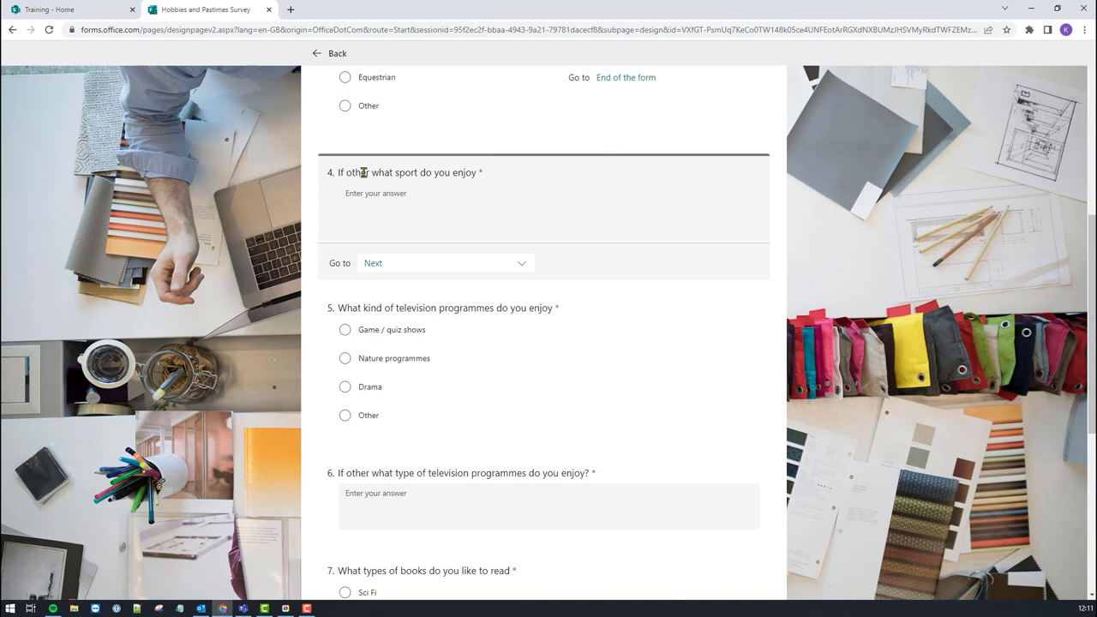
click(522, 268)
click(437, 320)
Branch the Game / quiz shows, Nature programmes and Drama answers of question 5 to the end of the form.
scroll(643, 218, down, 2)
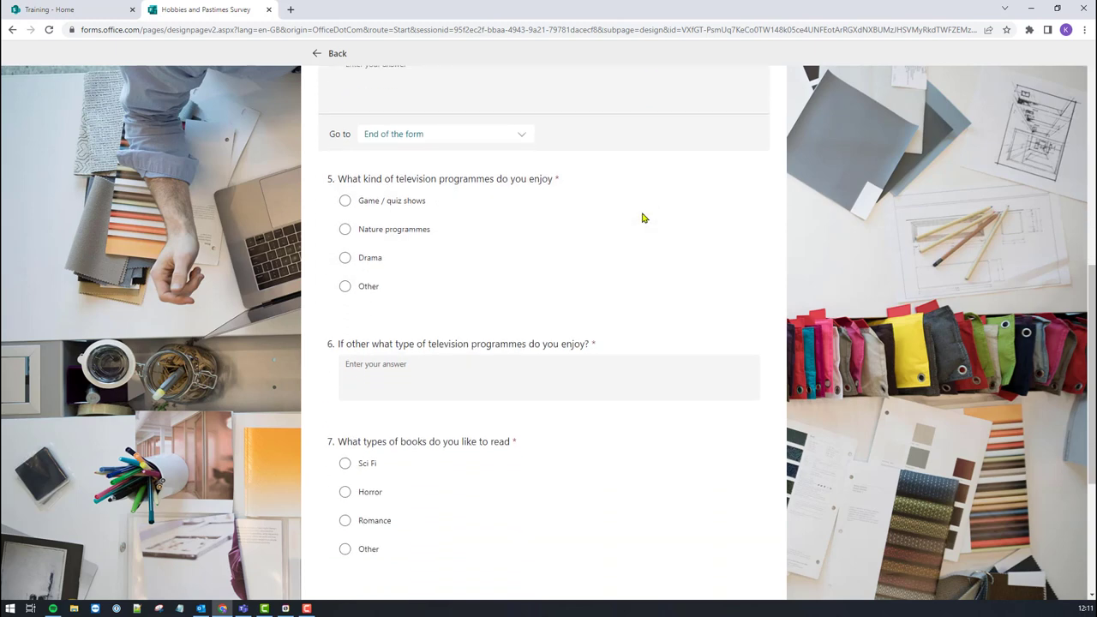
scroll(643, 216, down, 2)
scroll(643, 217, up, 1)
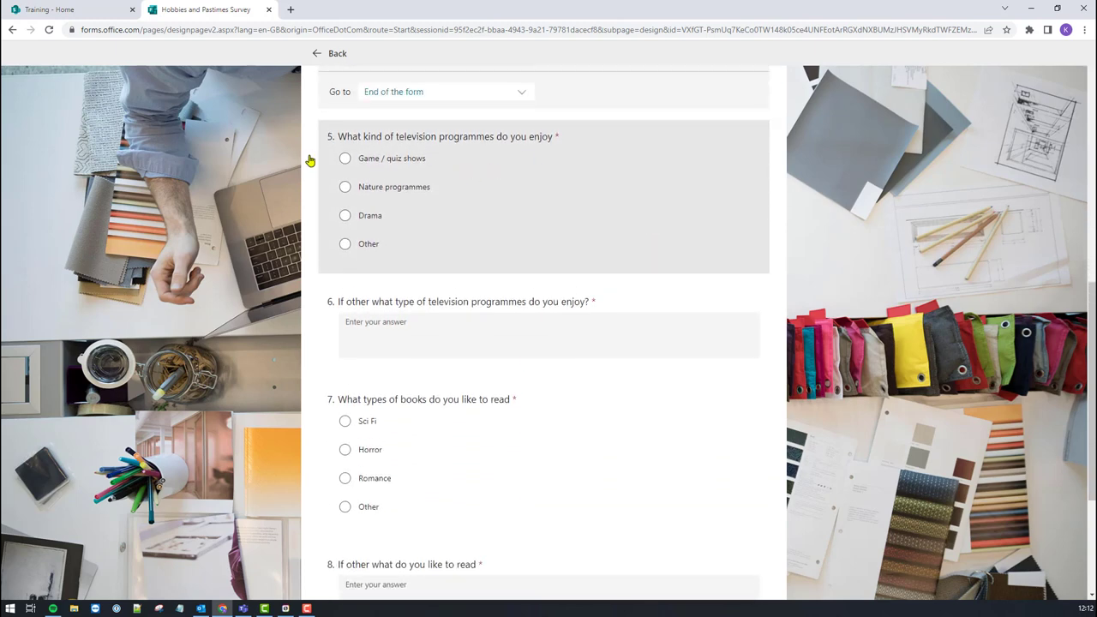
click(720, 245)
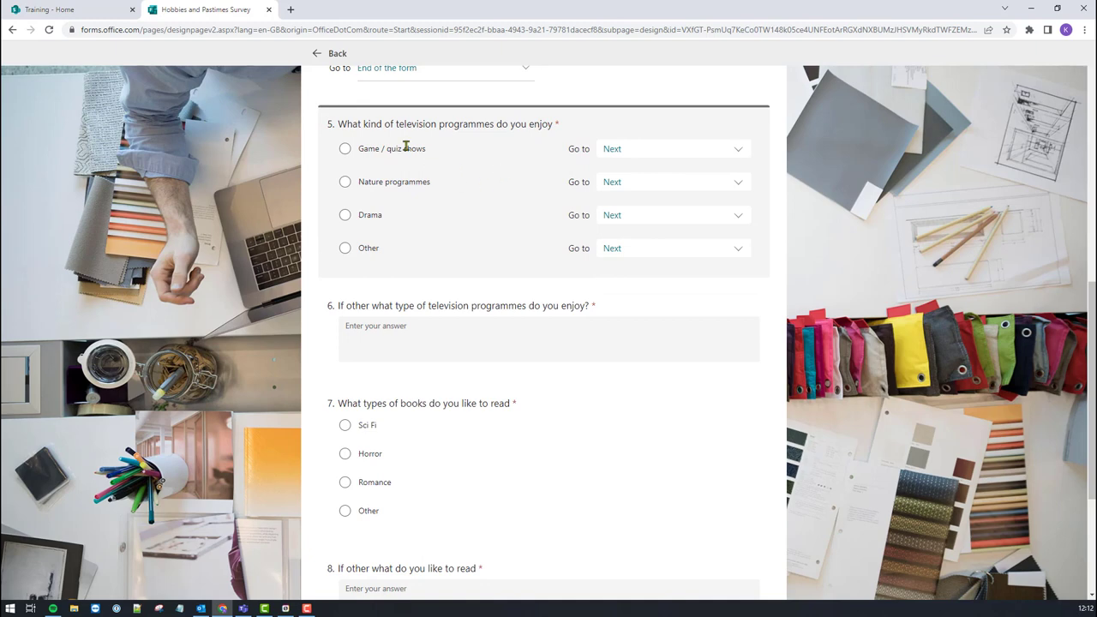
click(341, 126)
click(740, 151)
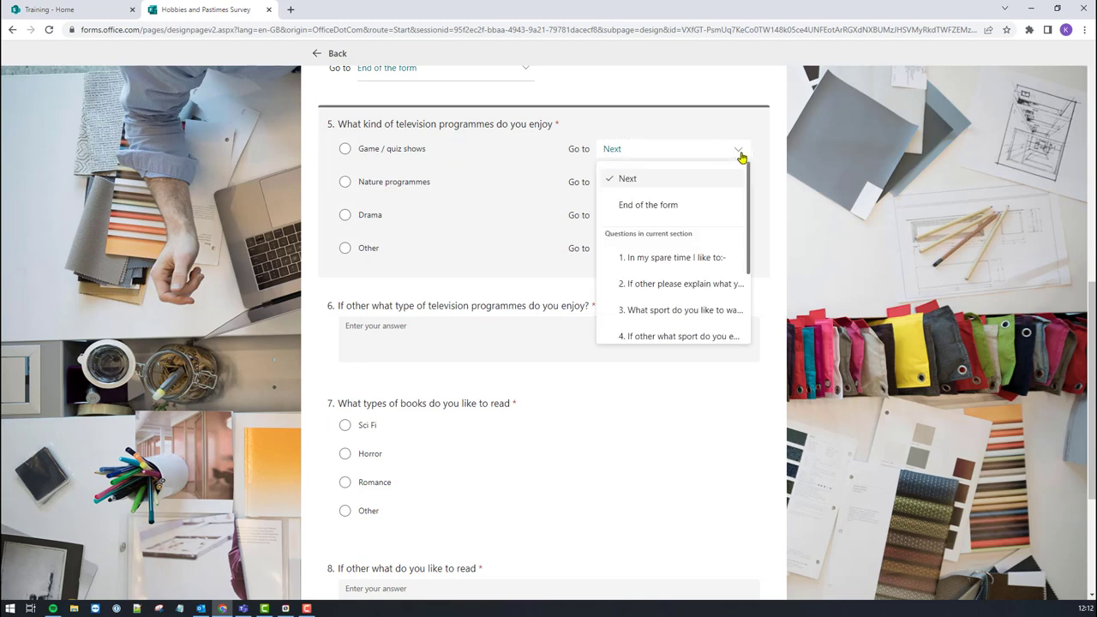
click(672, 206)
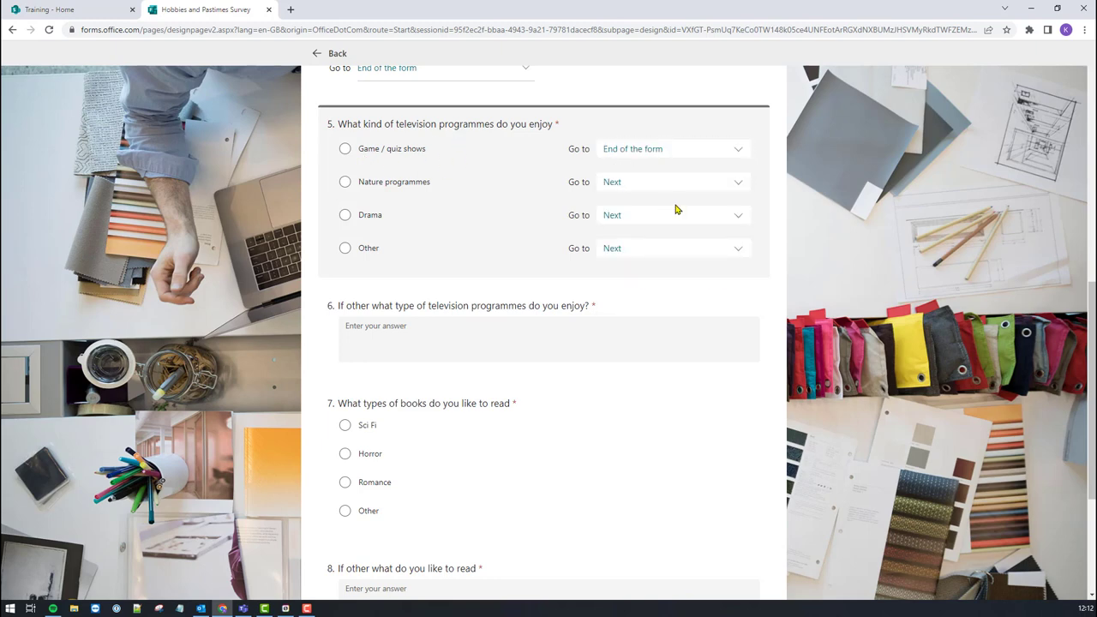
click(740, 189)
click(706, 240)
click(742, 215)
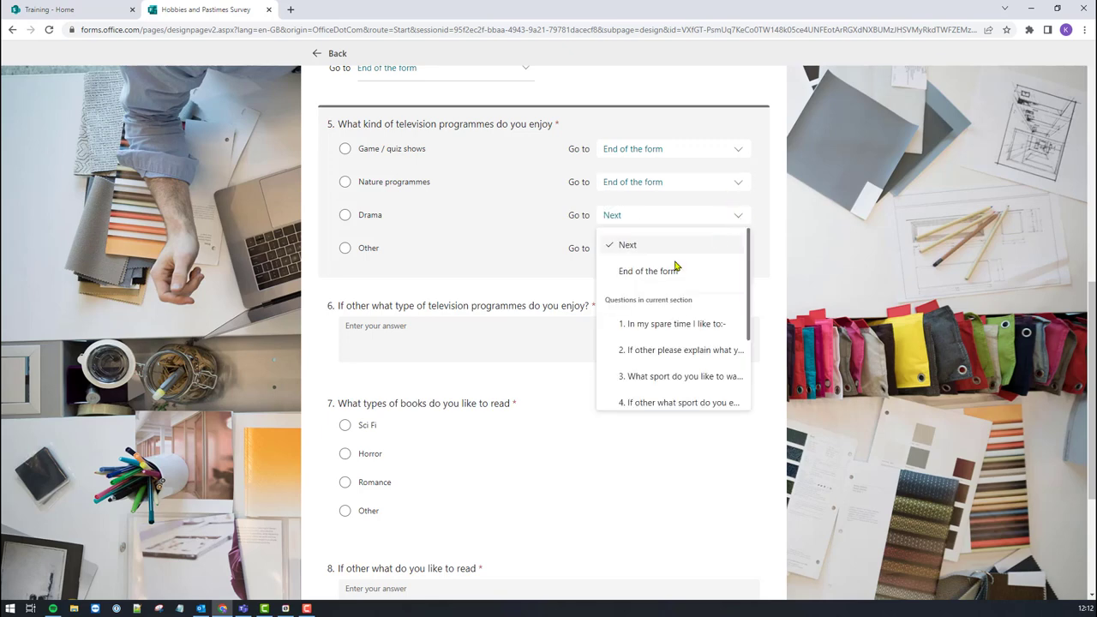
click(668, 273)
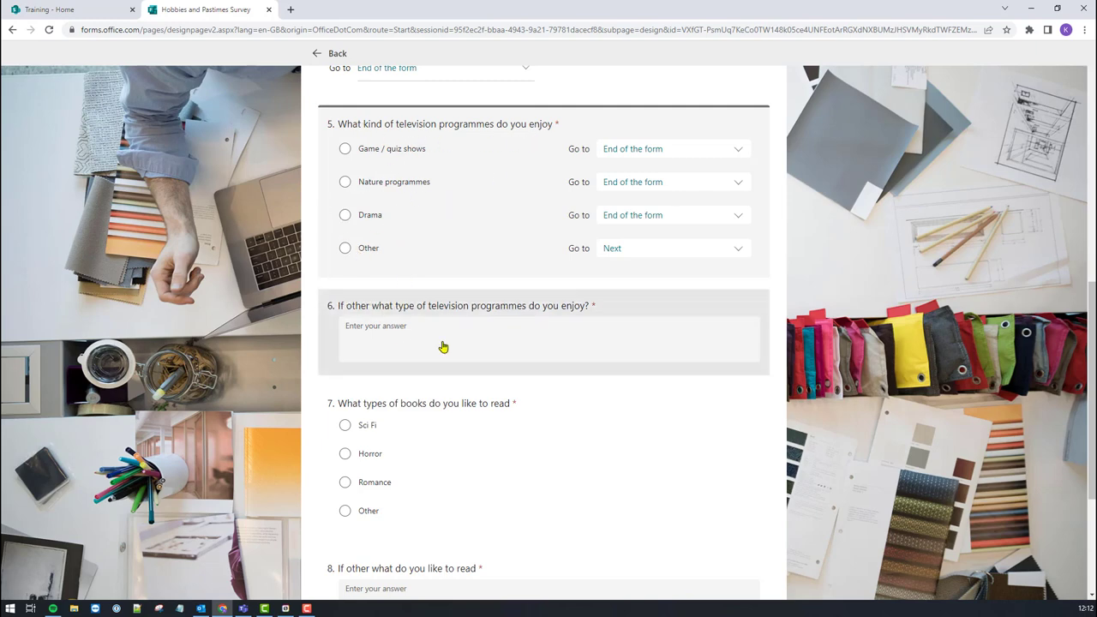
Set question 6, "If other what type of television programmes do you enjoy?", to go to the end of the form.
scroll(426, 343, down, 2)
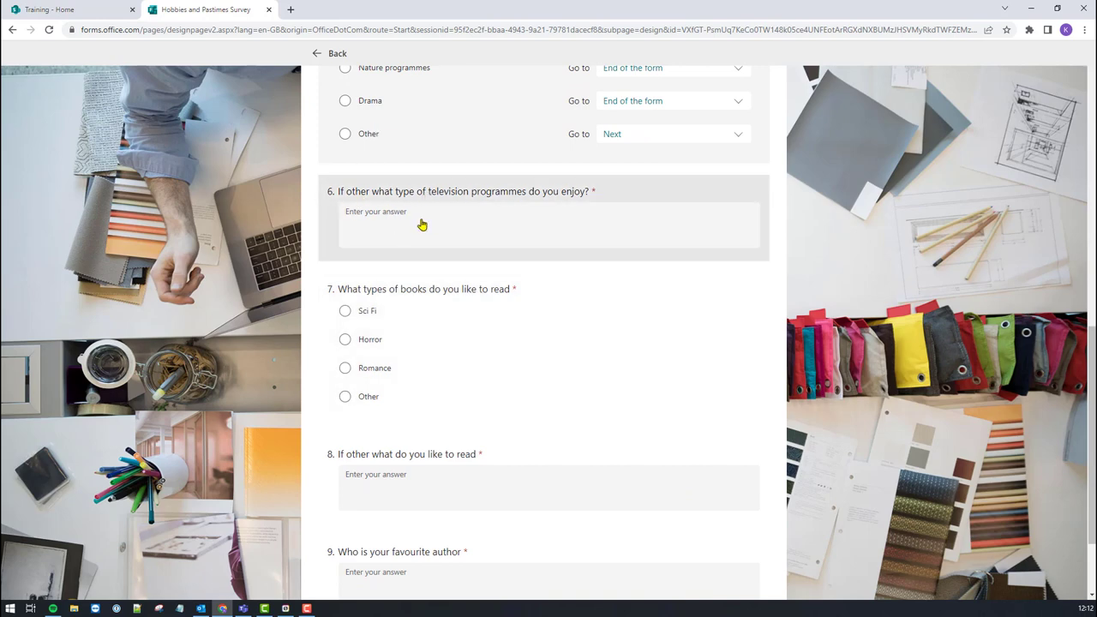
scroll(477, 222, down, 1)
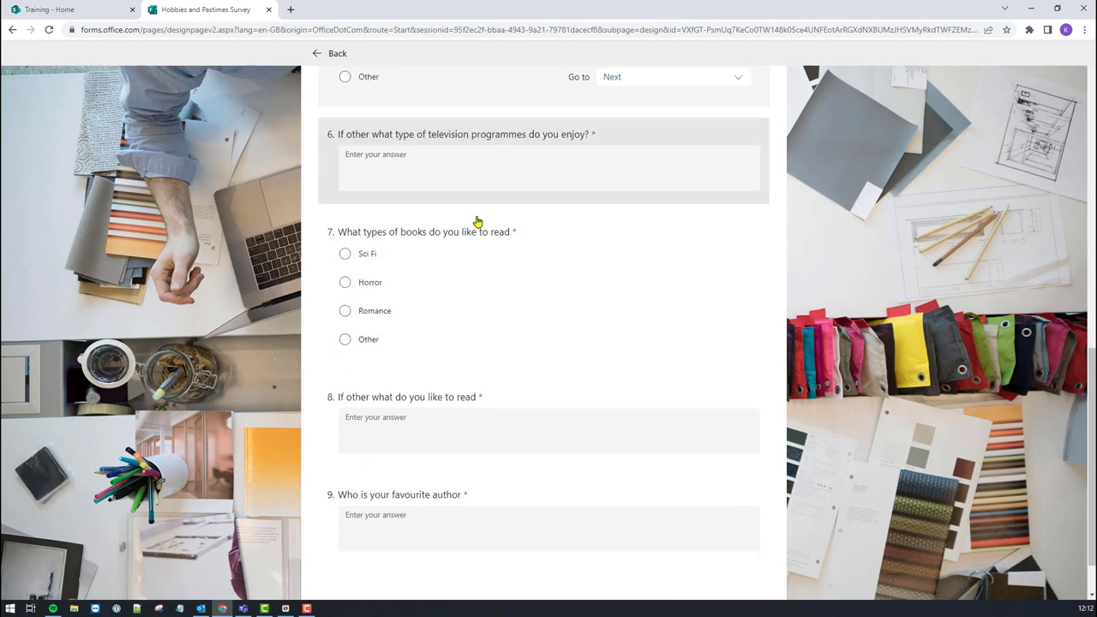
click(710, 192)
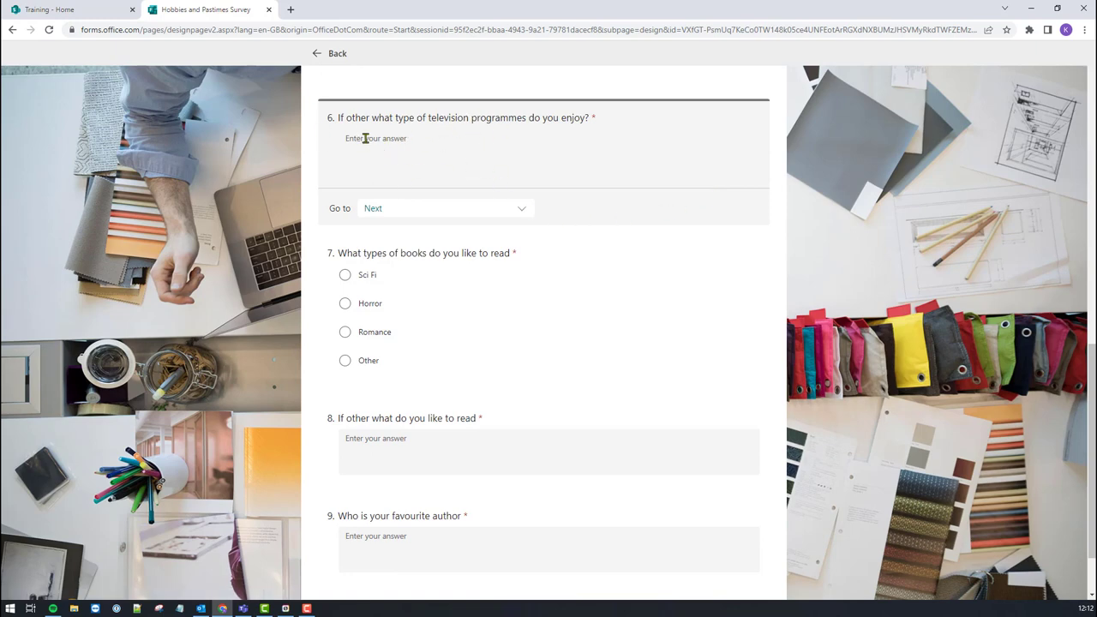
click(523, 209)
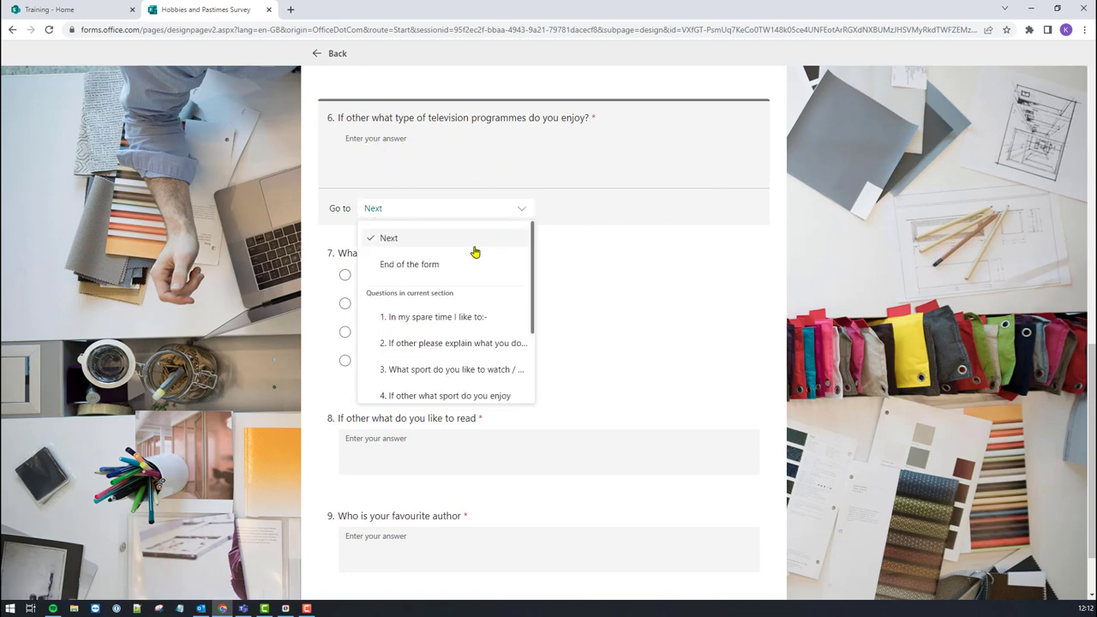
click(420, 265)
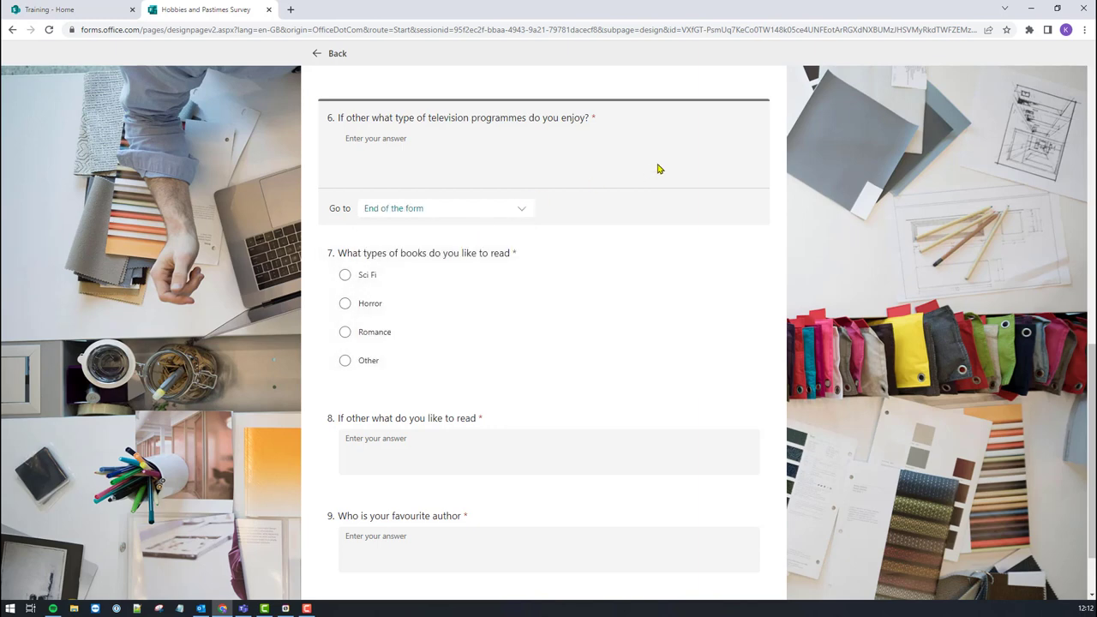
scroll(660, 206, up, 1)
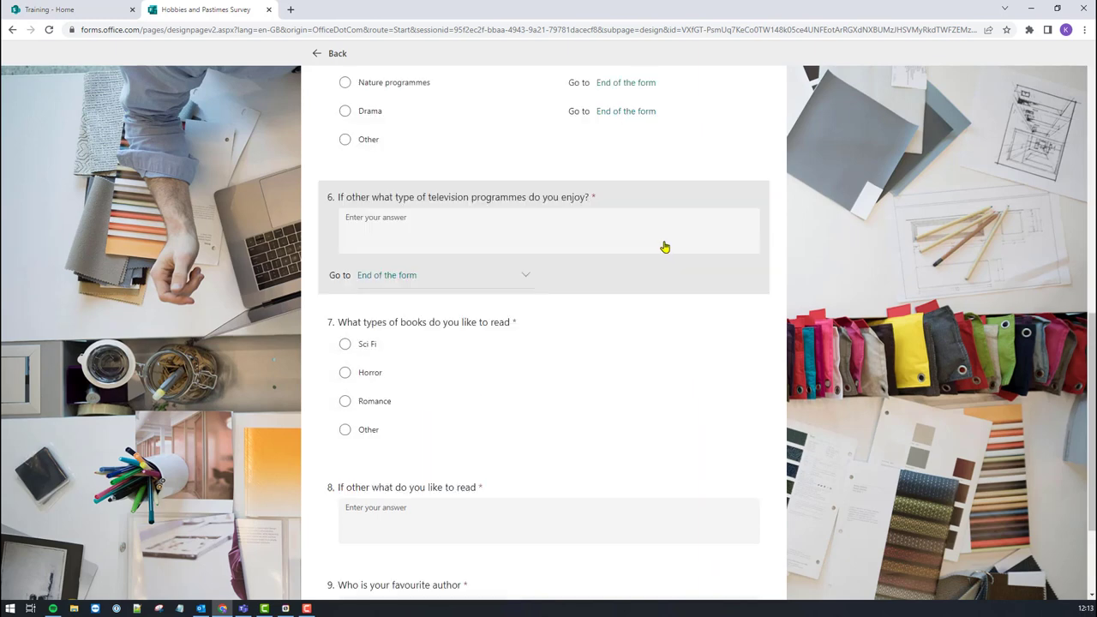
Branch the Sci Fi, Horror and Romance answers of question 7 to question 9, "Who is your favourite author".
scroll(663, 247, down, 2)
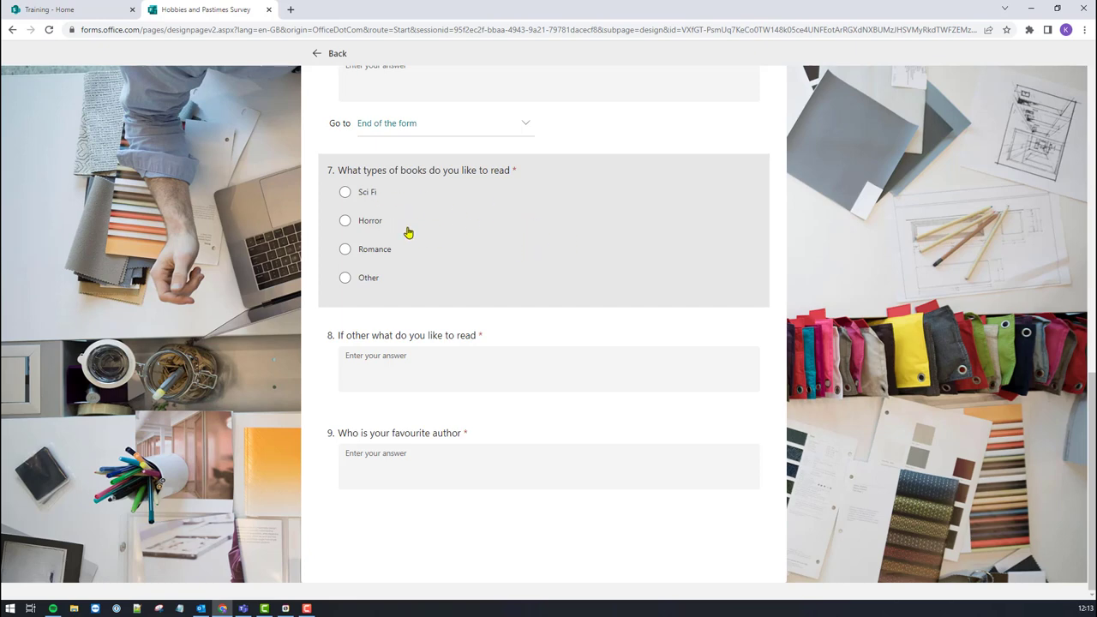
click(571, 257)
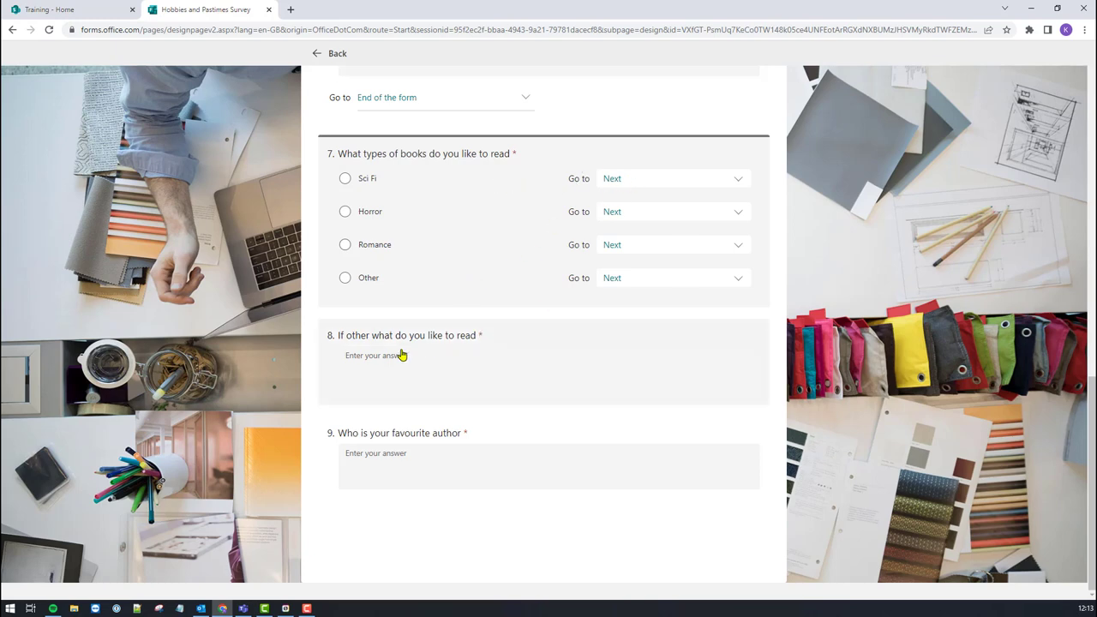
click(739, 182)
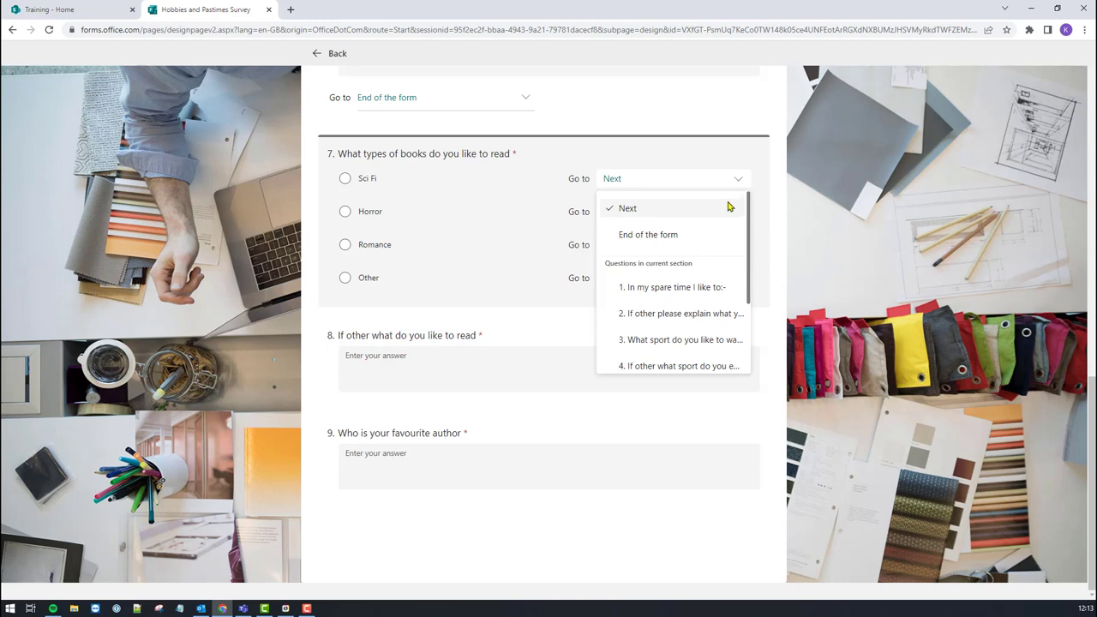
scroll(683, 257, down, 2)
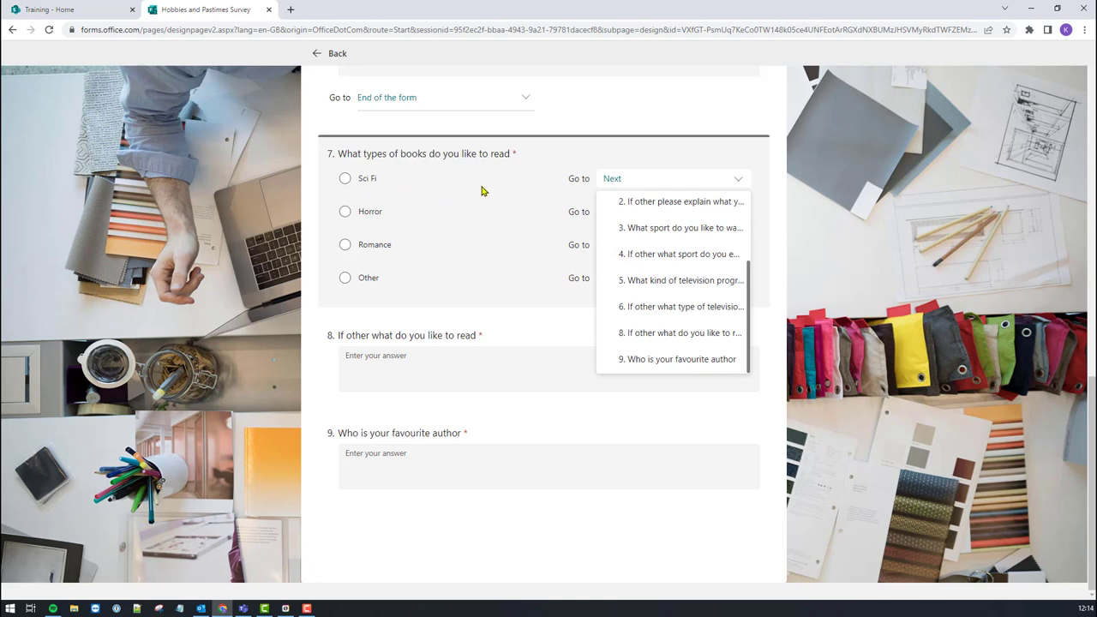
click(666, 359)
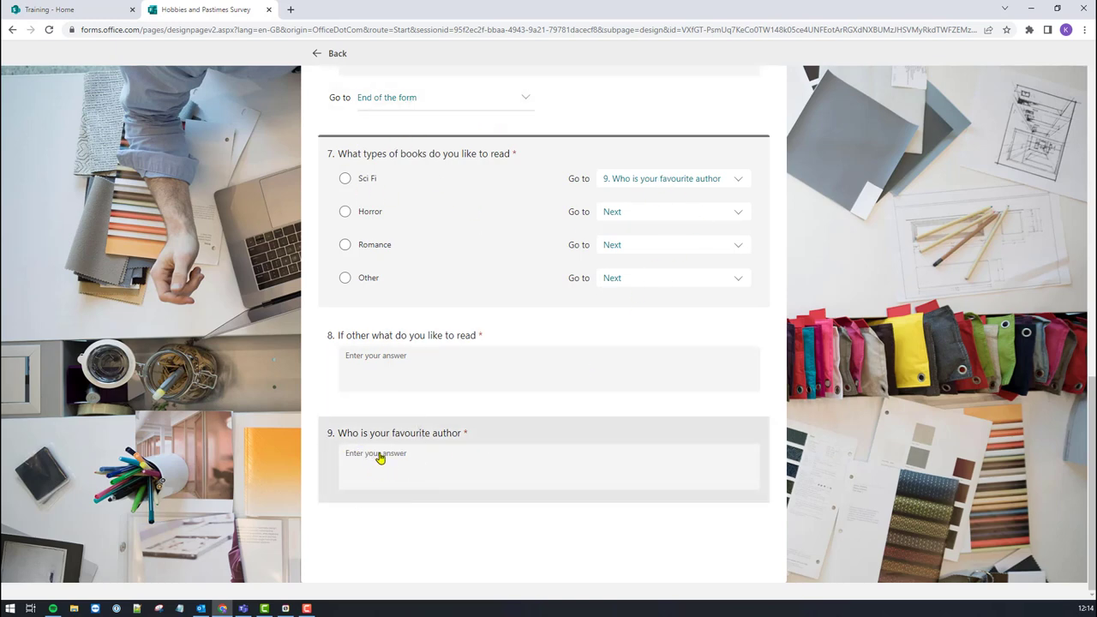
click(711, 213)
scroll(677, 360, down, 2)
click(677, 386)
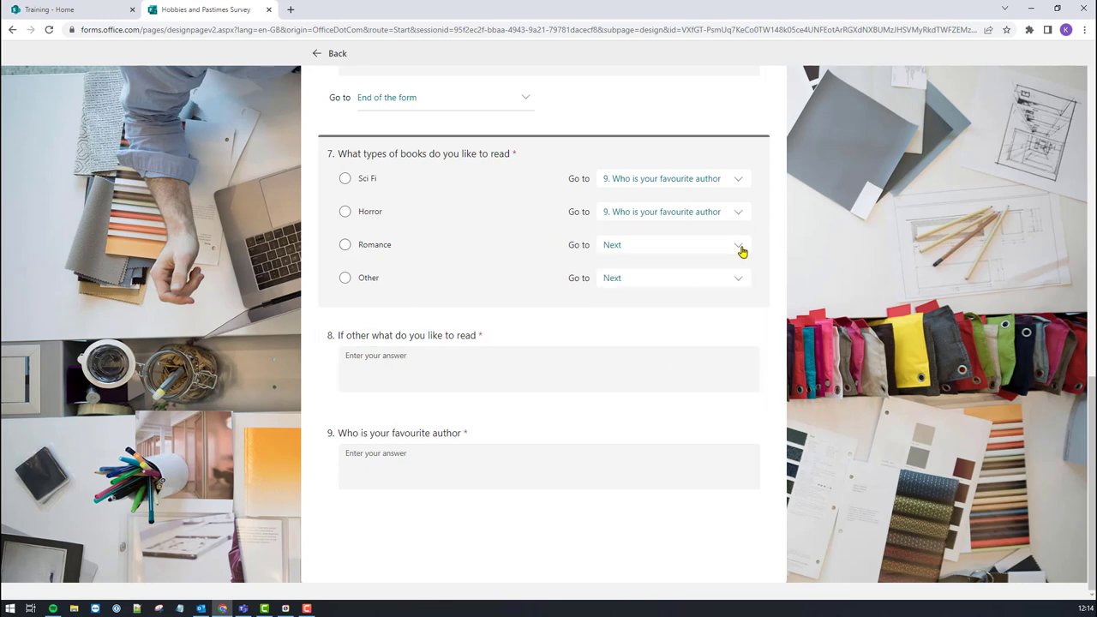
click(739, 248)
scroll(693, 385, down, 2)
click(694, 431)
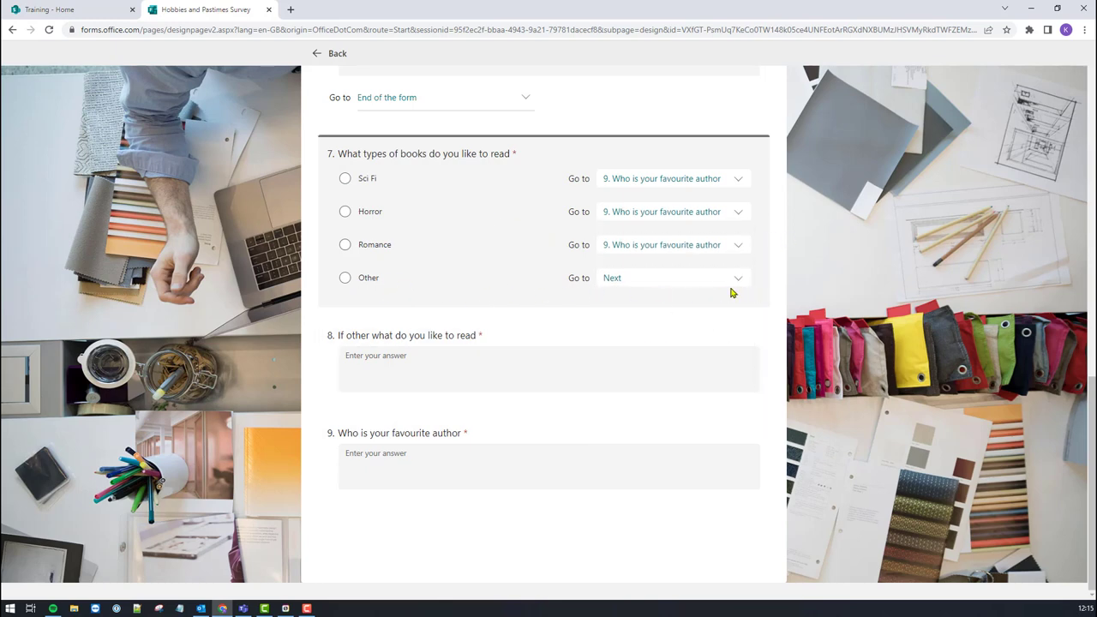
Set question 8, "If other what do you like to read", to go to question 9, "Who is your favourite author".
click(434, 373)
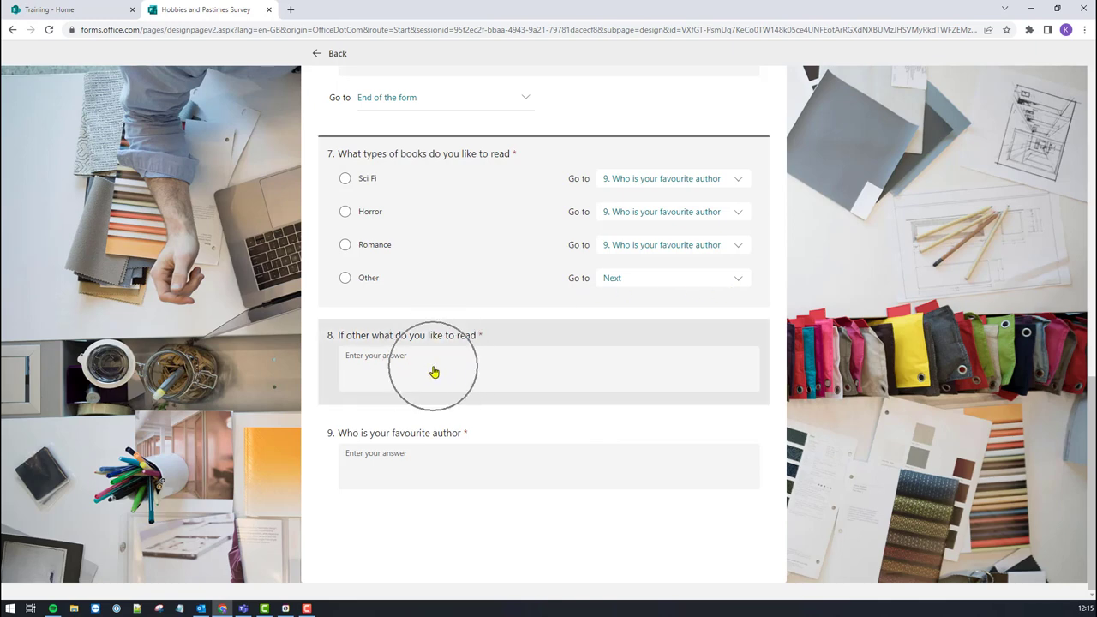
click(692, 379)
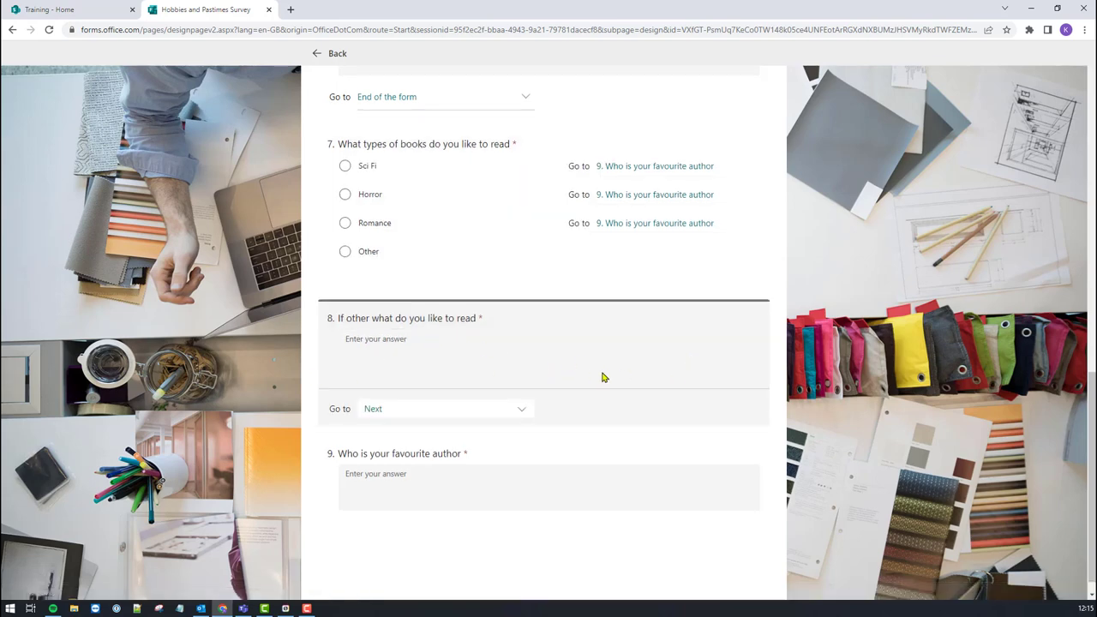
scroll(603, 377, down, 1)
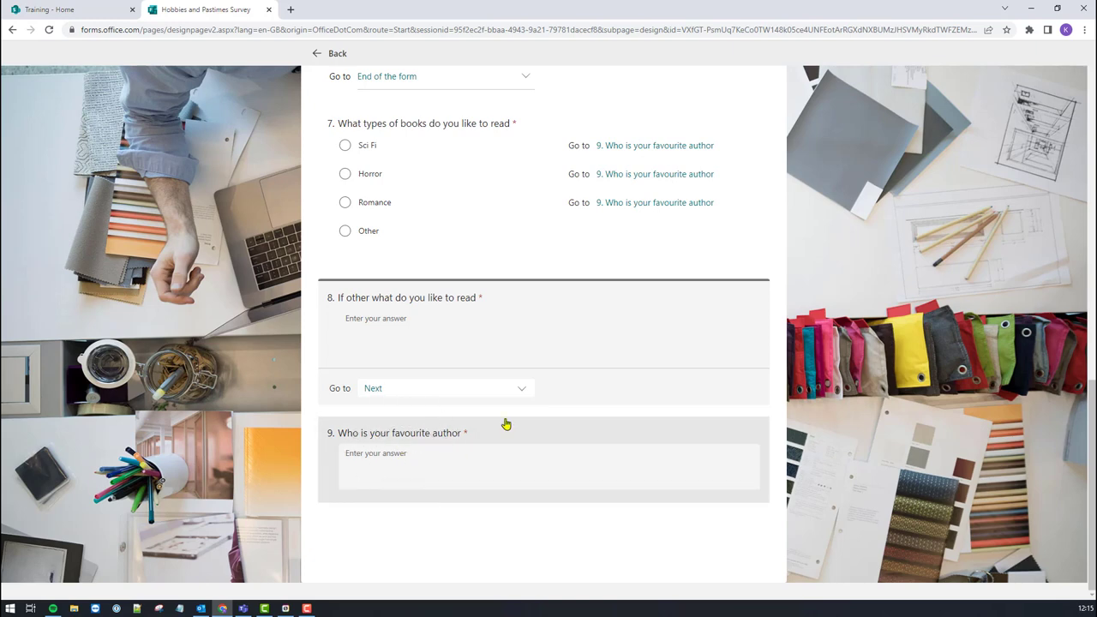
click(524, 397)
scroll(522, 423, down, 3)
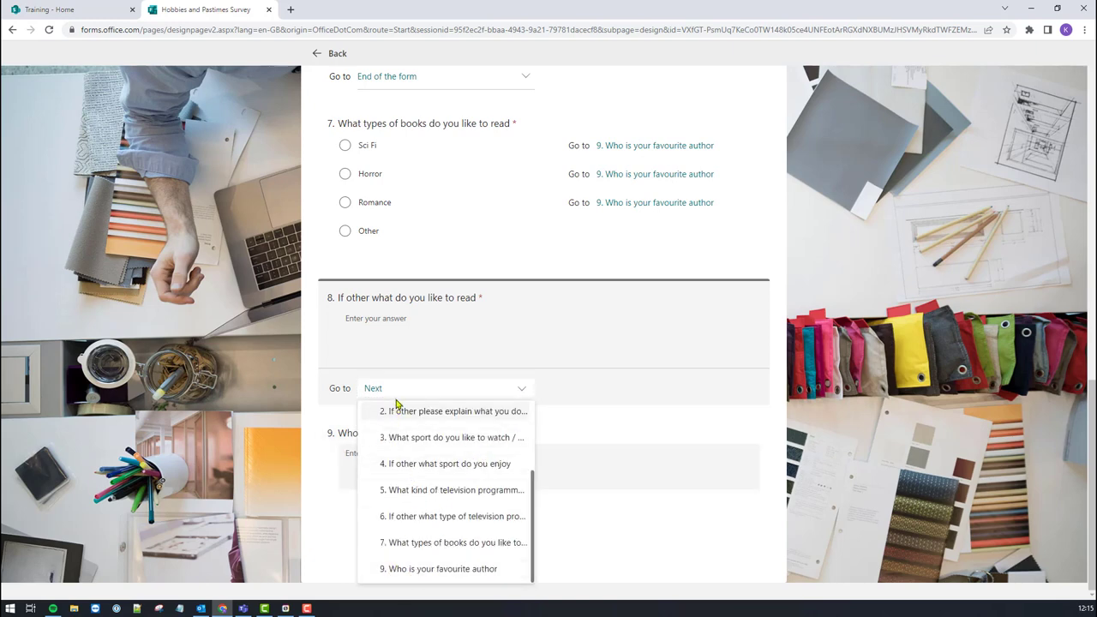
click(438, 568)
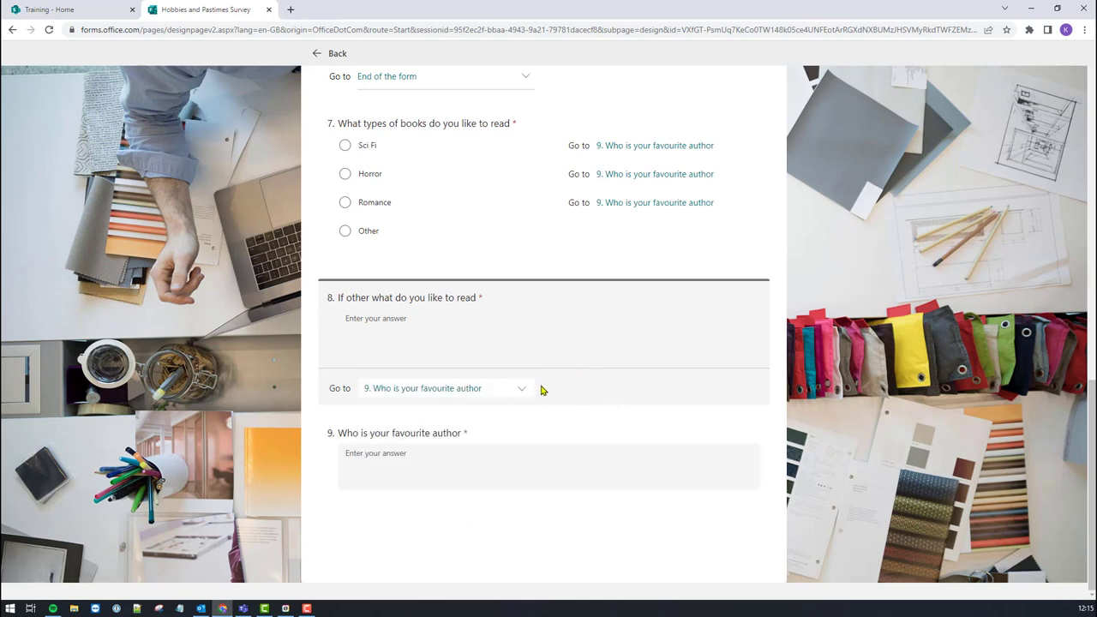
Set question 9, "Who is your favourite author", to go to the end of the form.
click(650, 483)
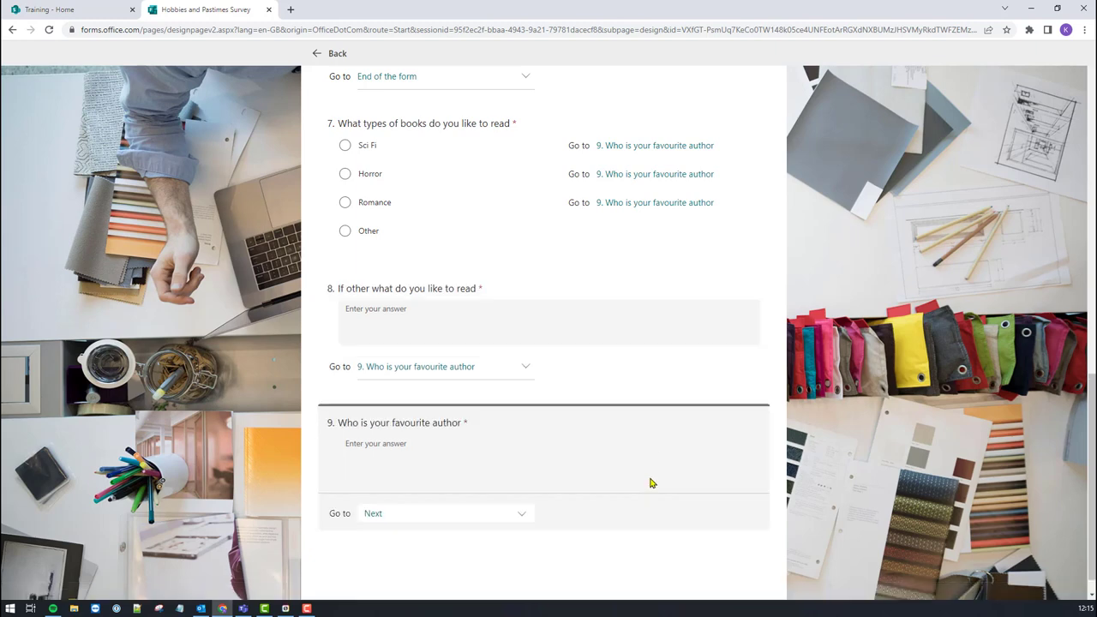
scroll(516, 471, down, 1)
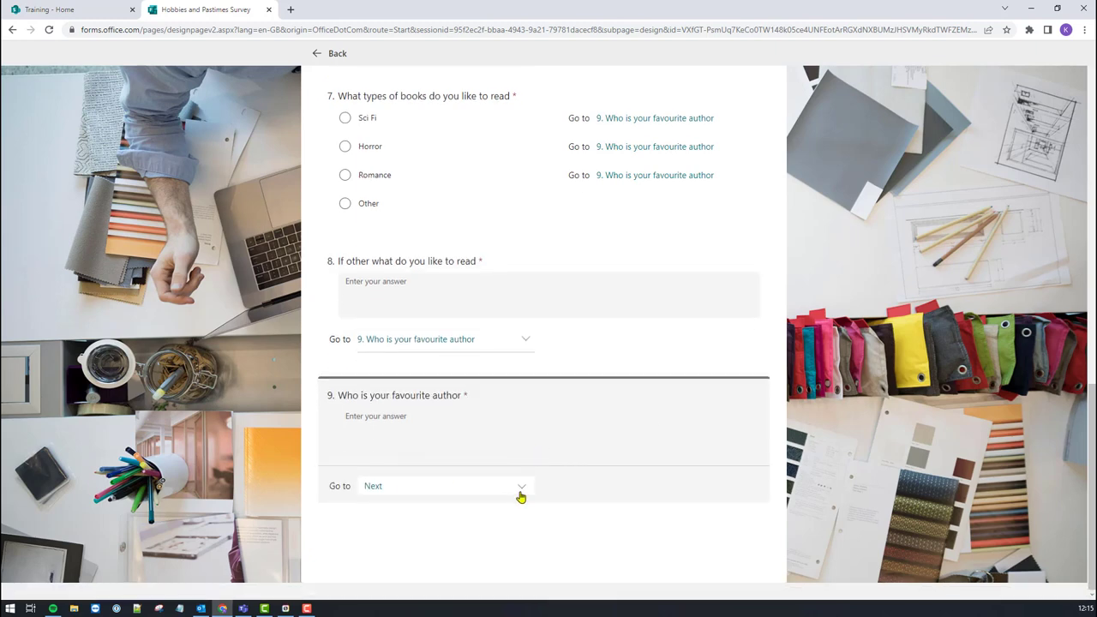
click(521, 492)
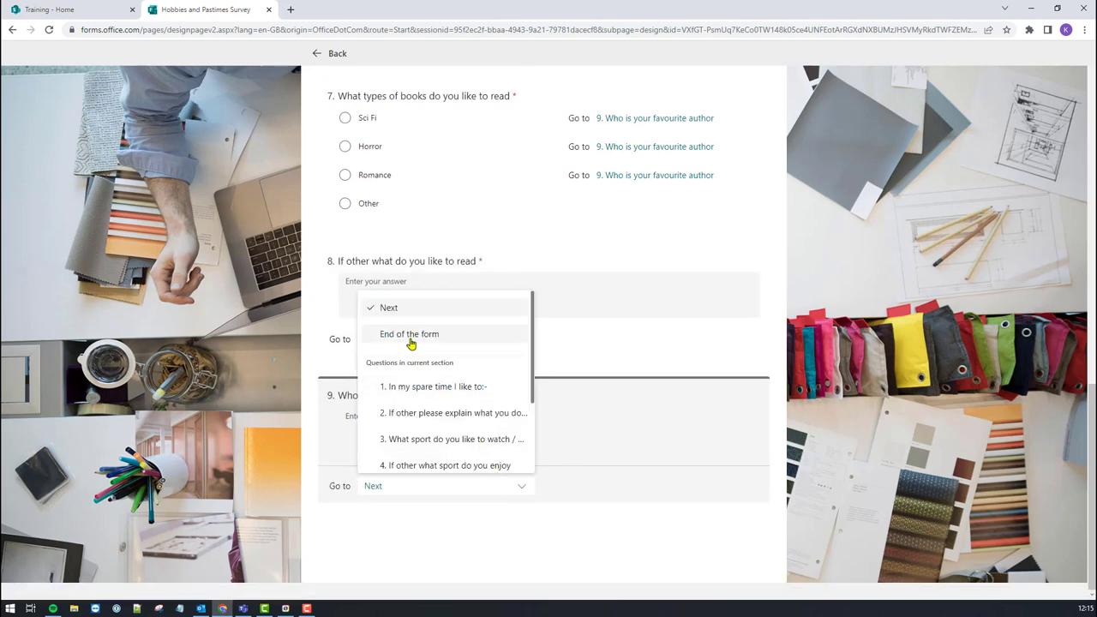
click(411, 336)
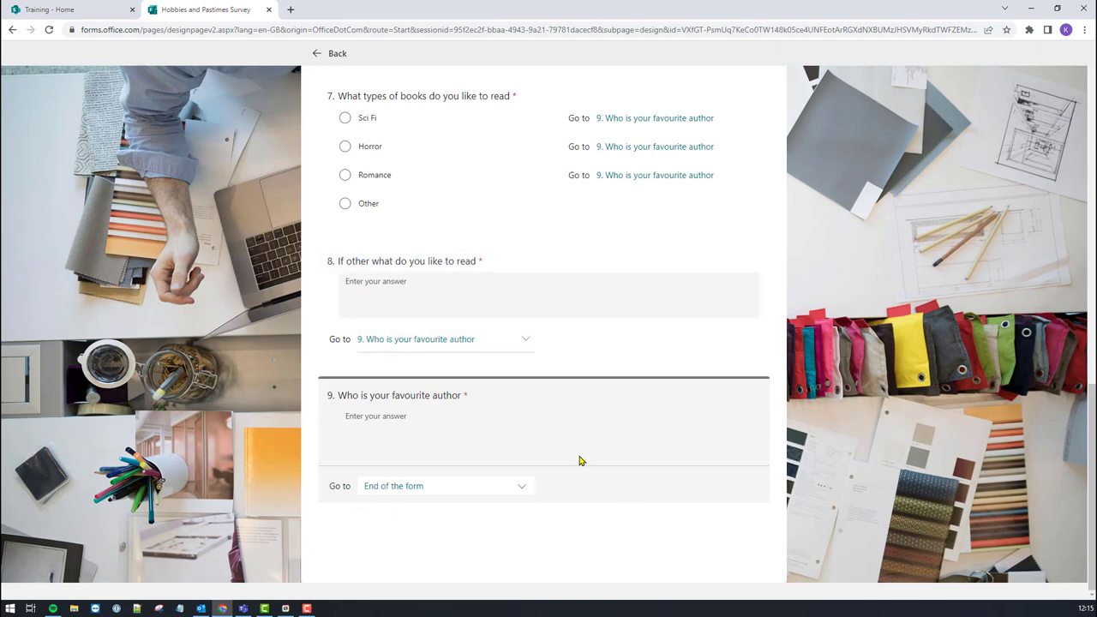
Examine the branching page's additional options and the destination choices for question 1's Watch / participate in Sport answer.
scroll(580, 462, up, 15)
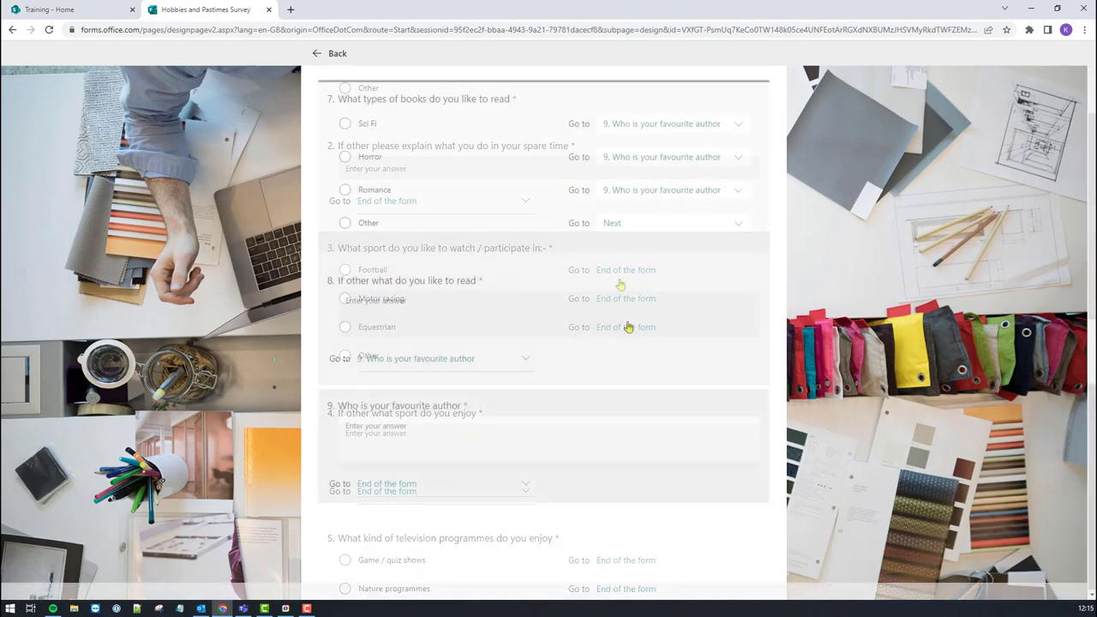
scroll(641, 318, up, 15)
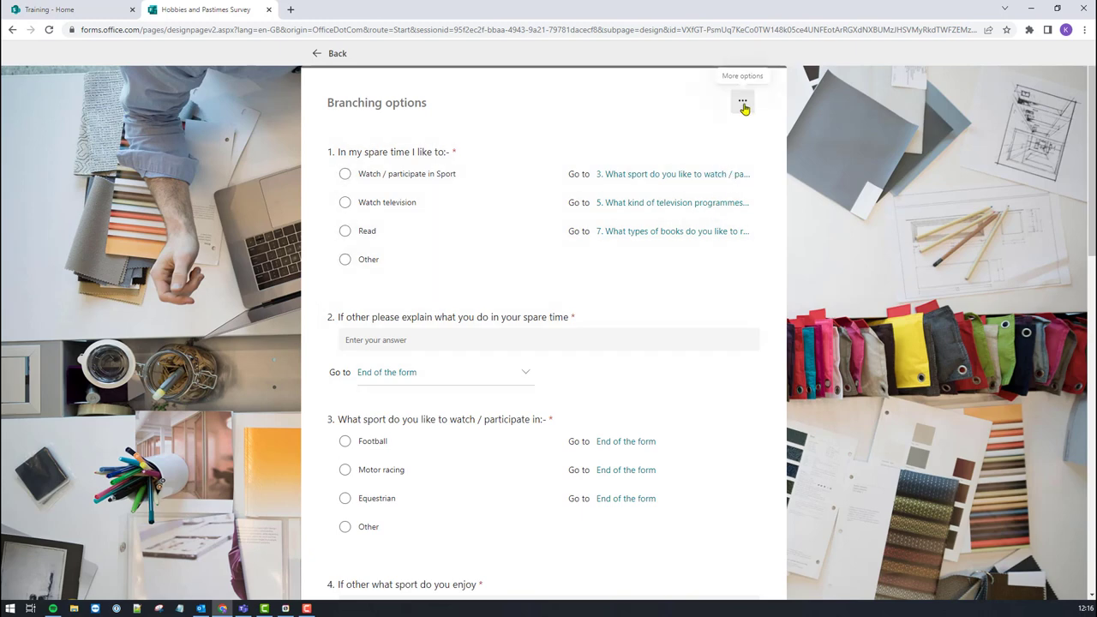
click(743, 104)
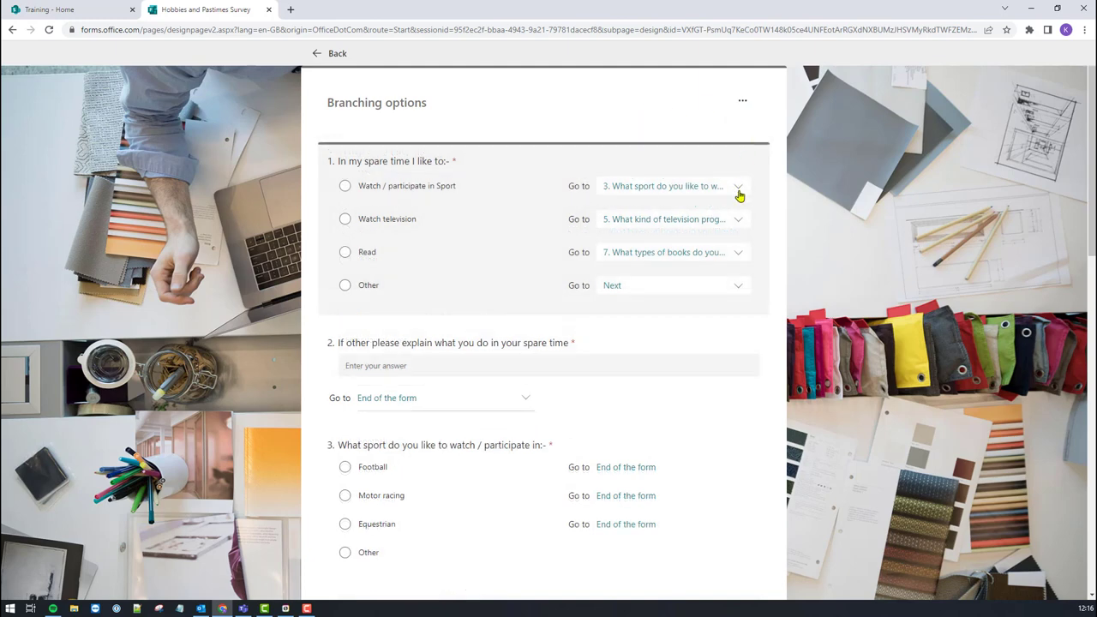
click(739, 195)
click(739, 192)
Leave the branching options, preview the survey, and answer Read for spare time and Other for types of books.
click(338, 54)
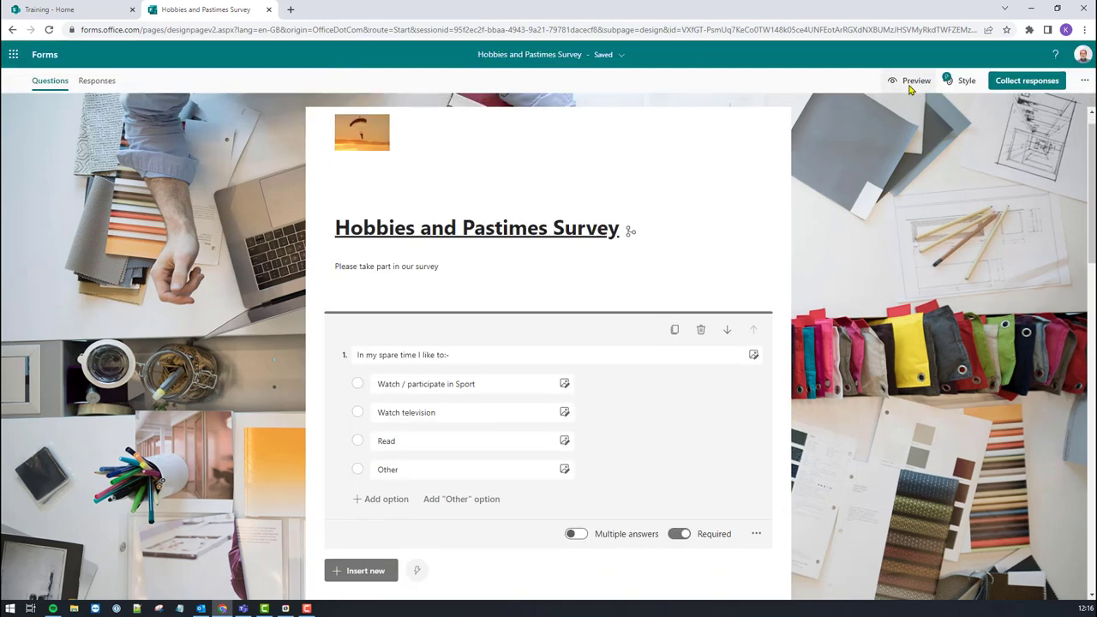
click(912, 83)
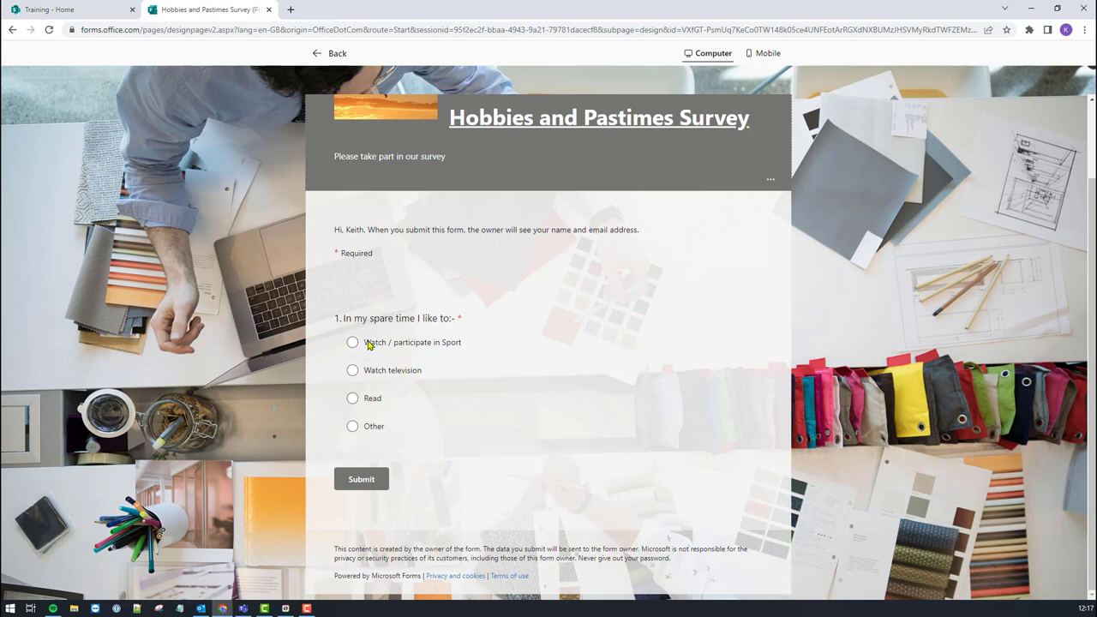
click(353, 399)
scroll(443, 420, down, 2)
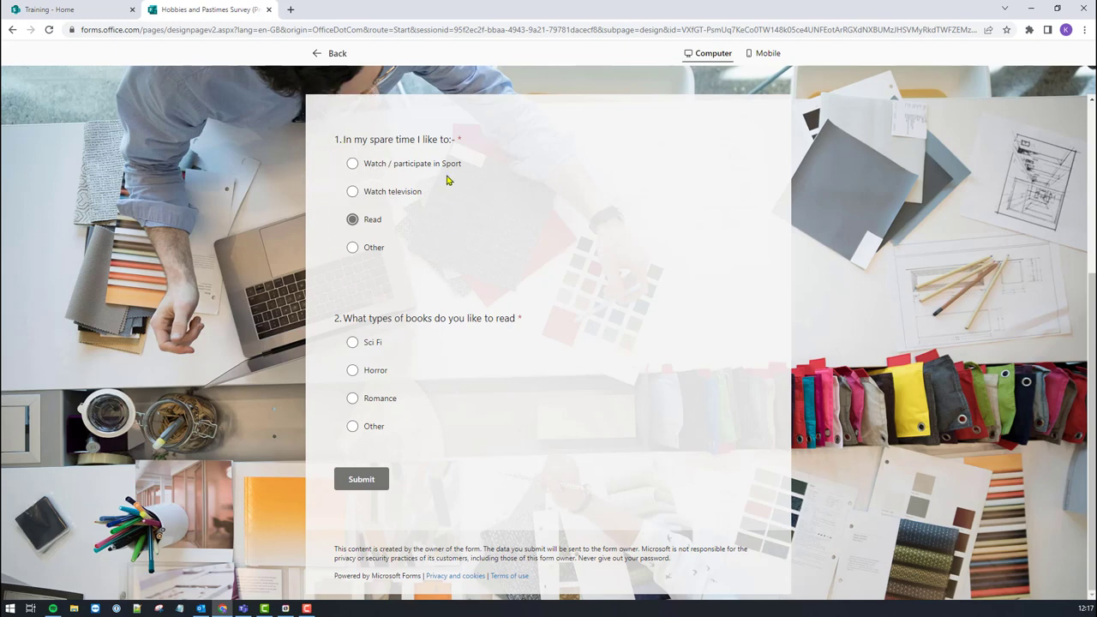
click(374, 224)
click(353, 428)
scroll(442, 299, down, 2)
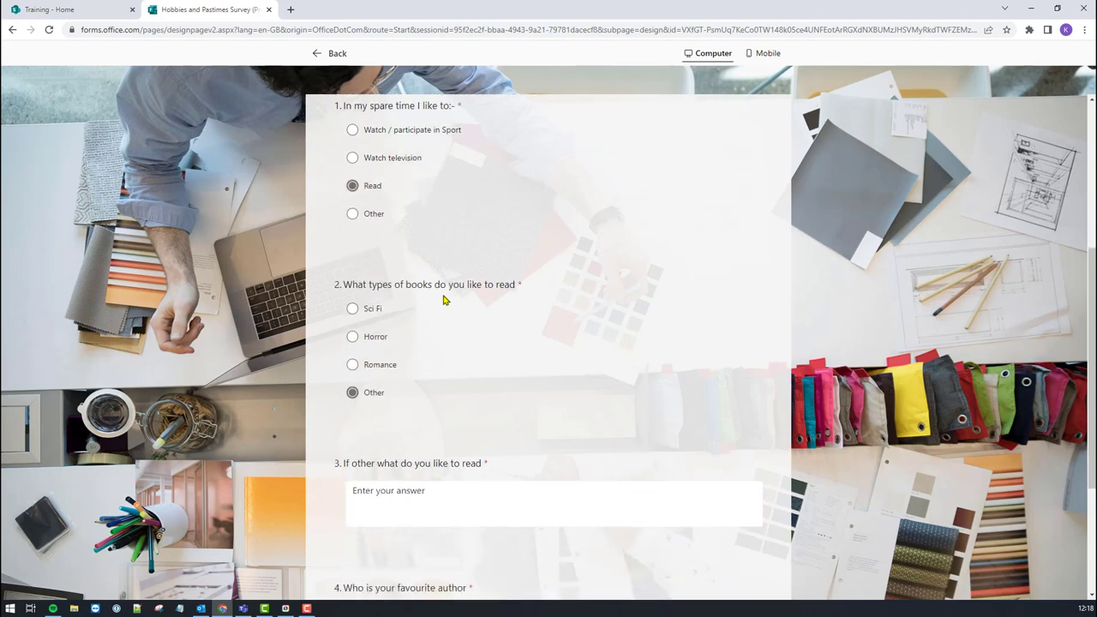
Enter "Non fiction" as the other reading preference, fill in the favourite author's name, and submit the test response.
scroll(372, 286, down, 1)
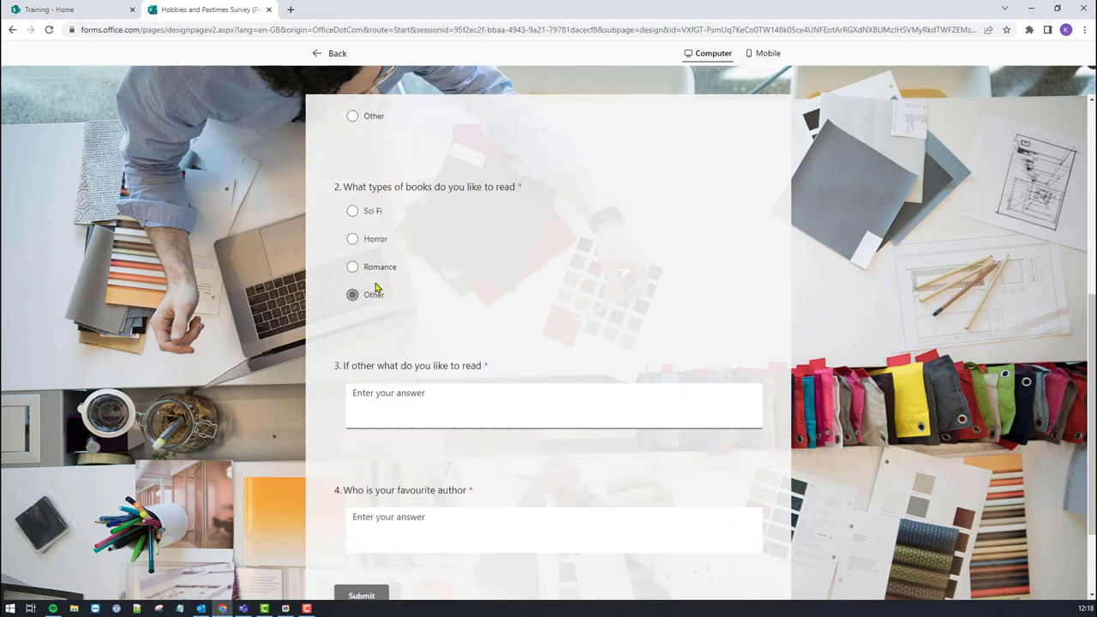
scroll(380, 285, down, 2)
text(Non fiction)
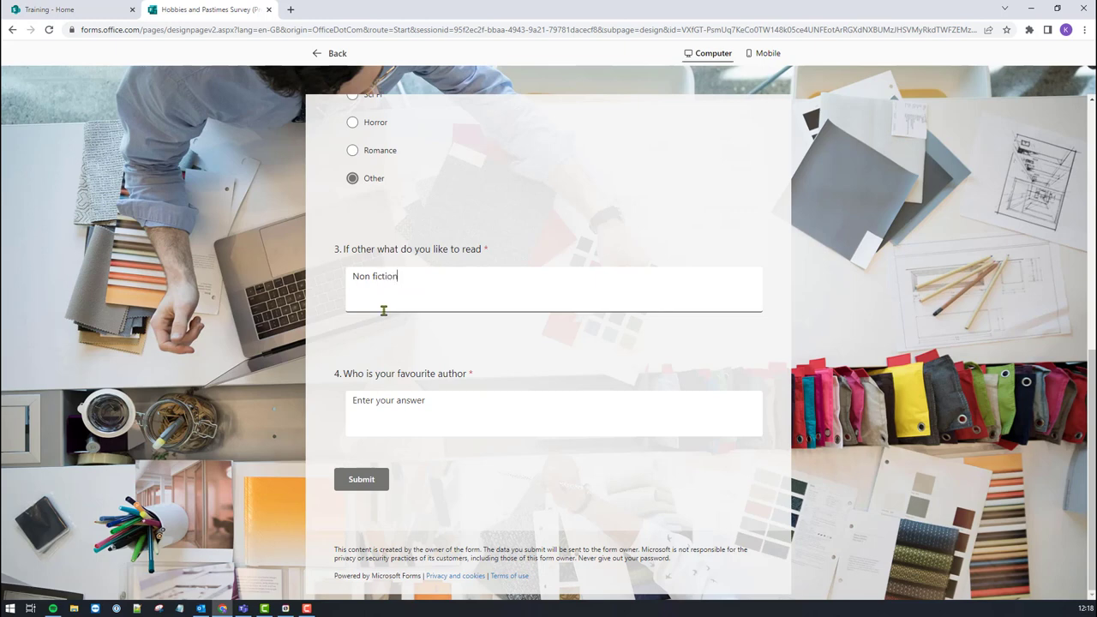
click(396, 400)
text(John Smith)
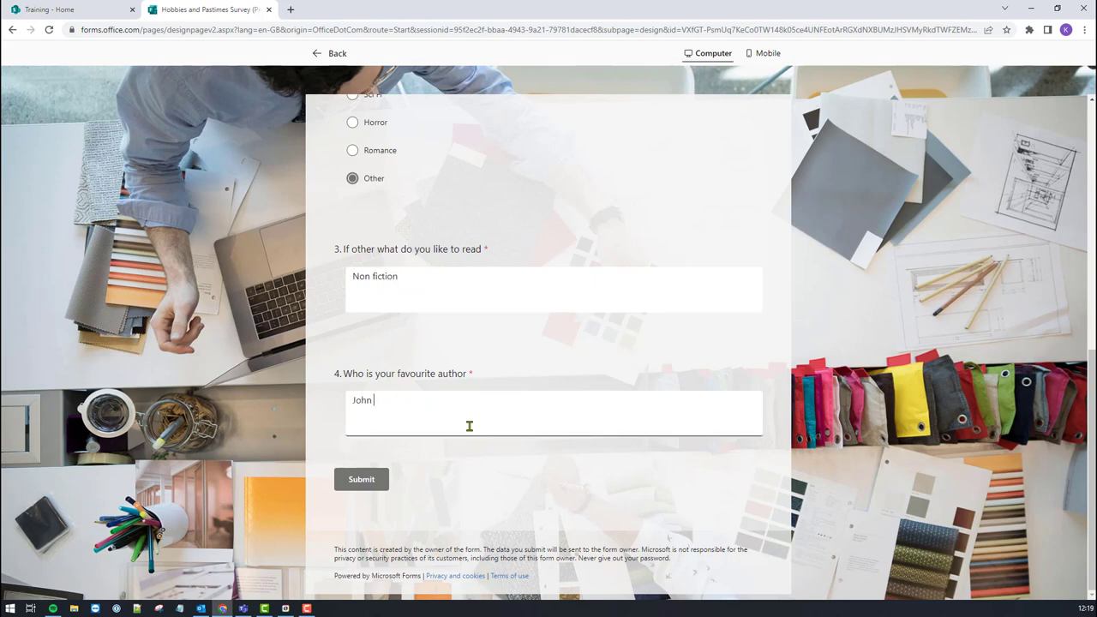
click(370, 485)
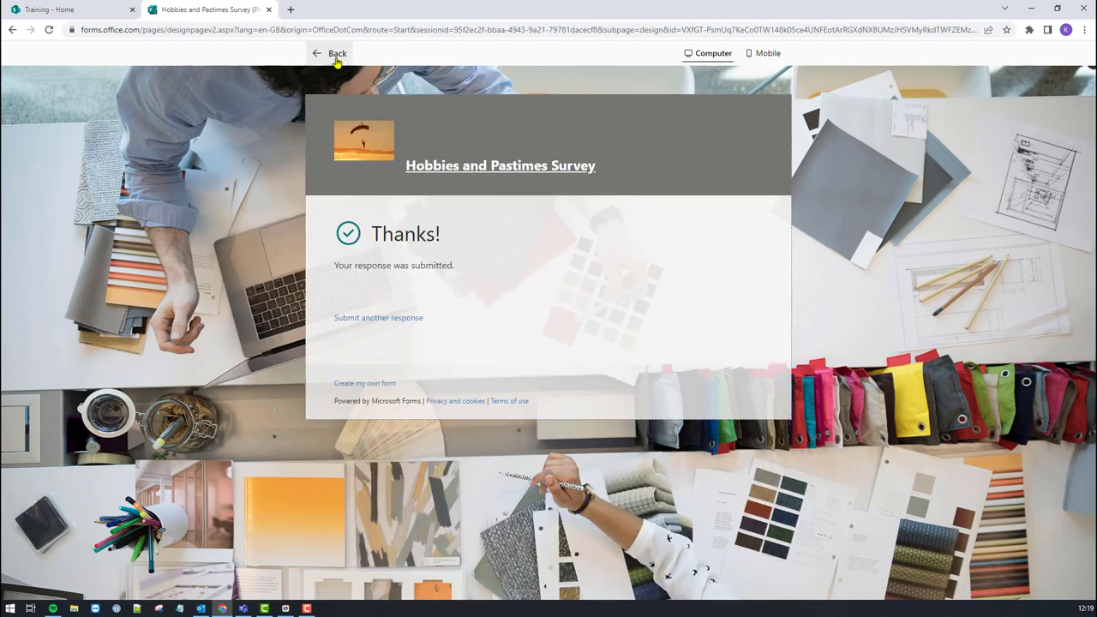
Preview the survey again and submit a second test response with Watch / participate in Sport and Motor racing.
click(336, 57)
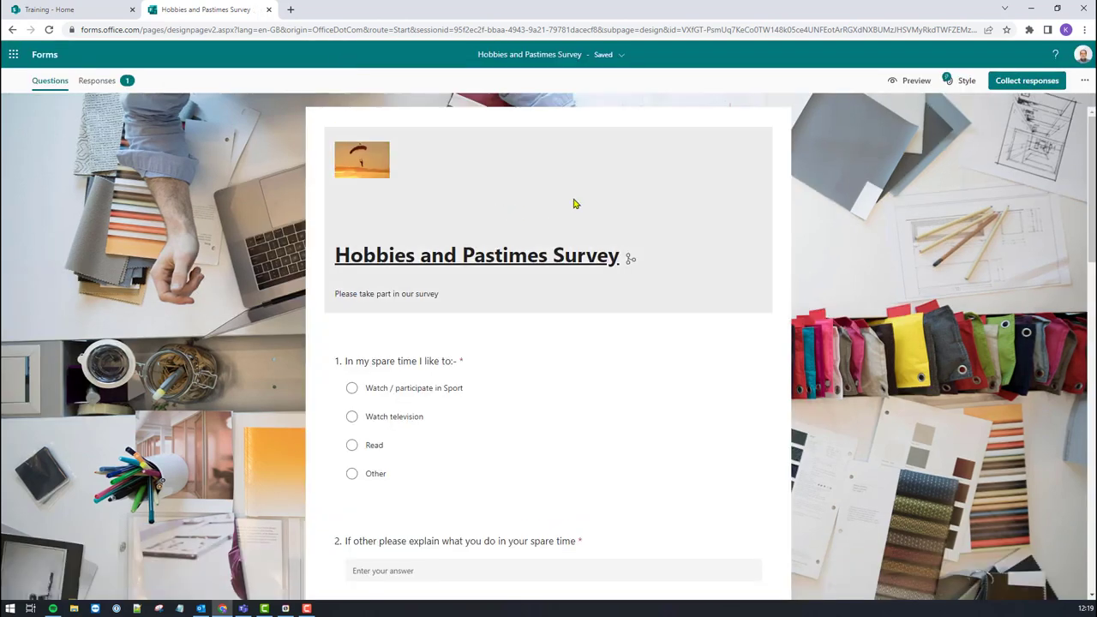
click(916, 80)
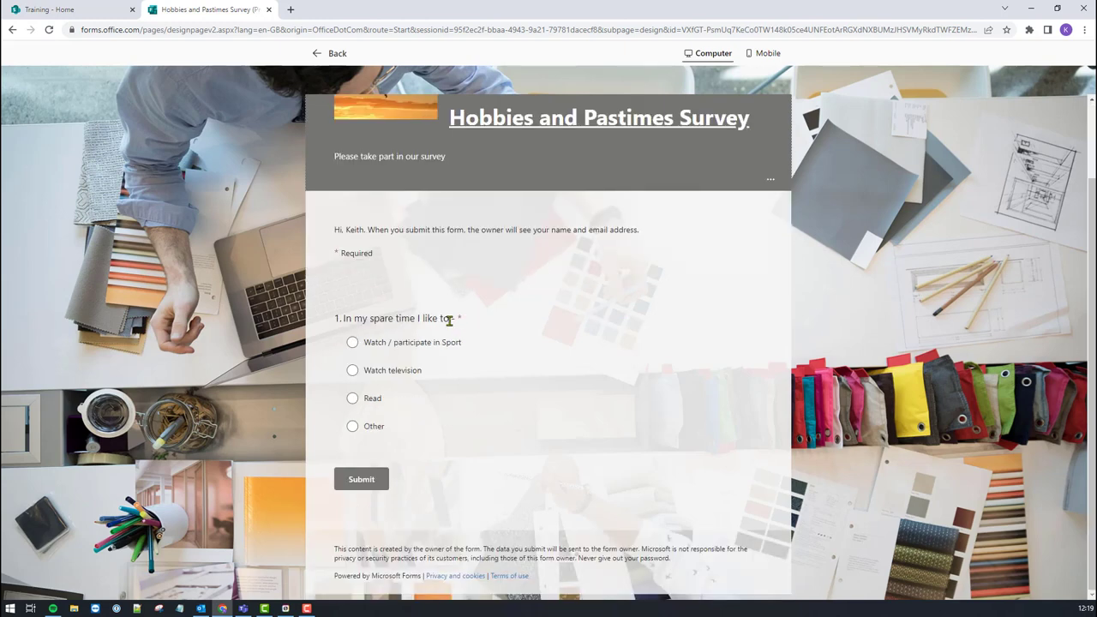
click(352, 343)
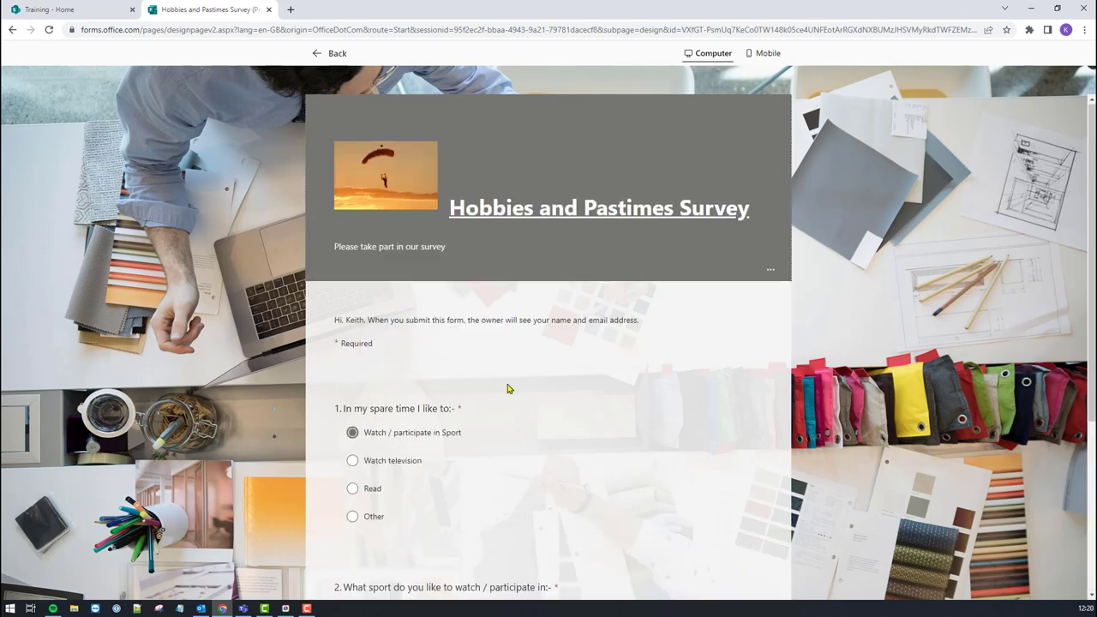
scroll(510, 386, down, 2)
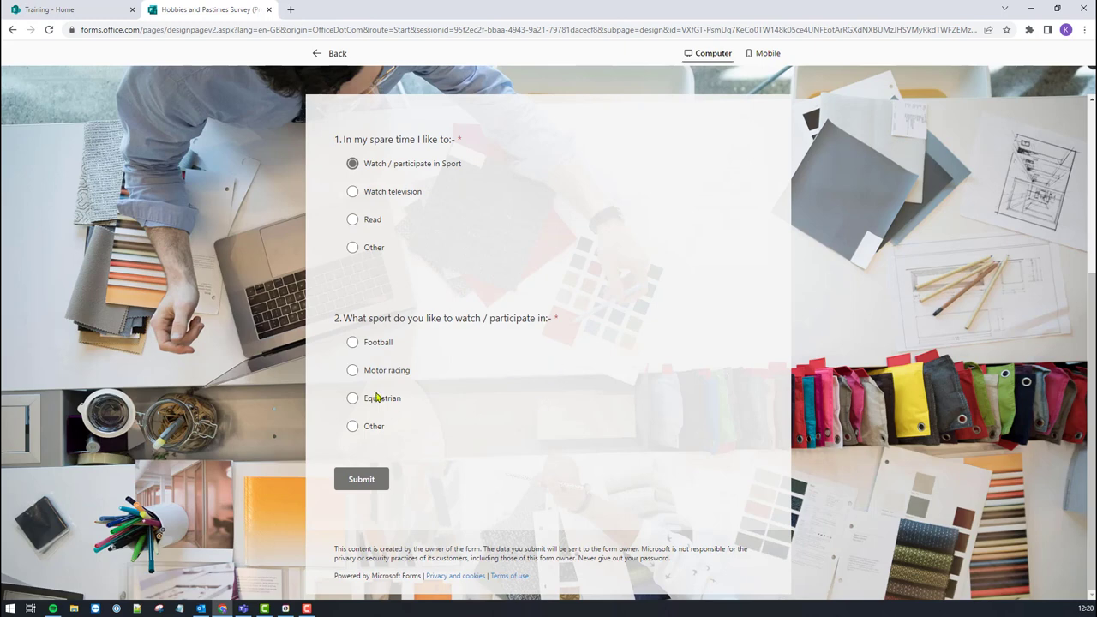
click(373, 371)
click(362, 480)
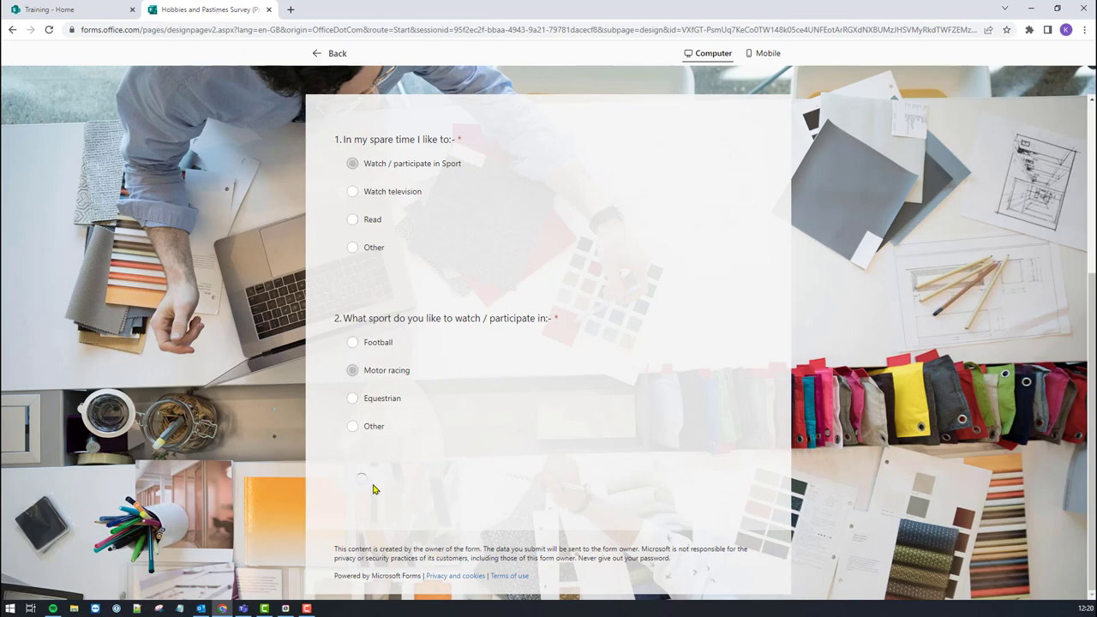